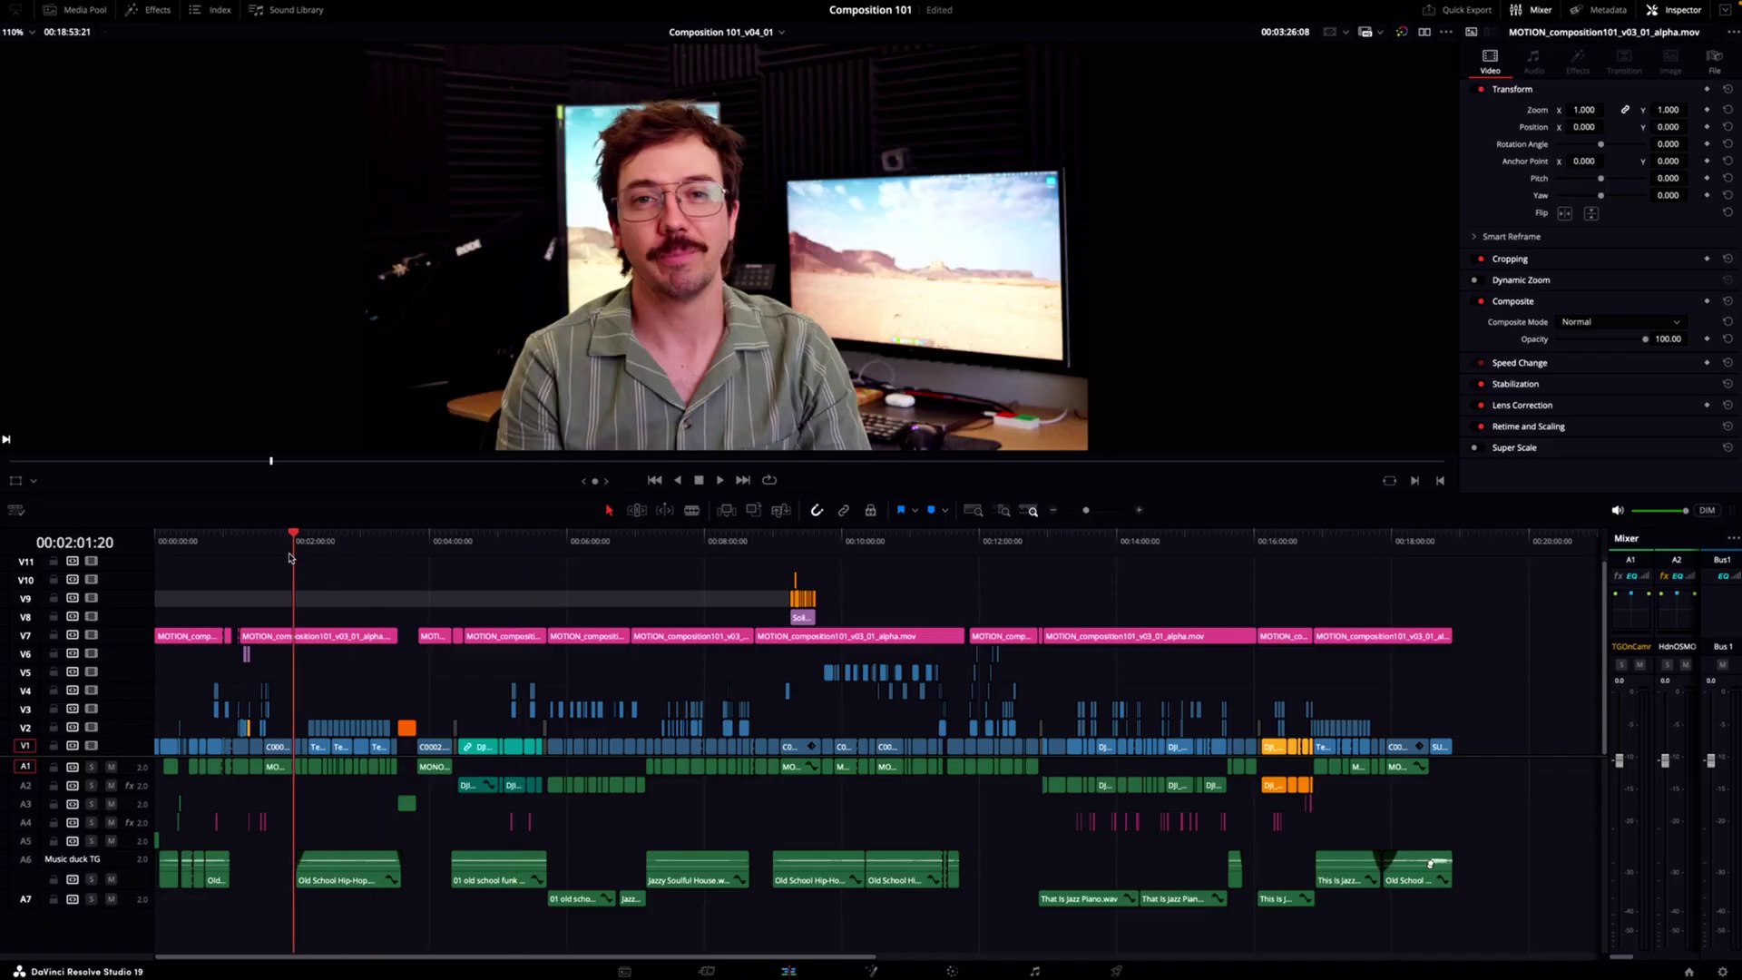
# Scrub back and forth through the Edit page timeline to preview the interview footage
pyautogui.moveTo(385, 555); pyautogui.dragTo(1001, 544)
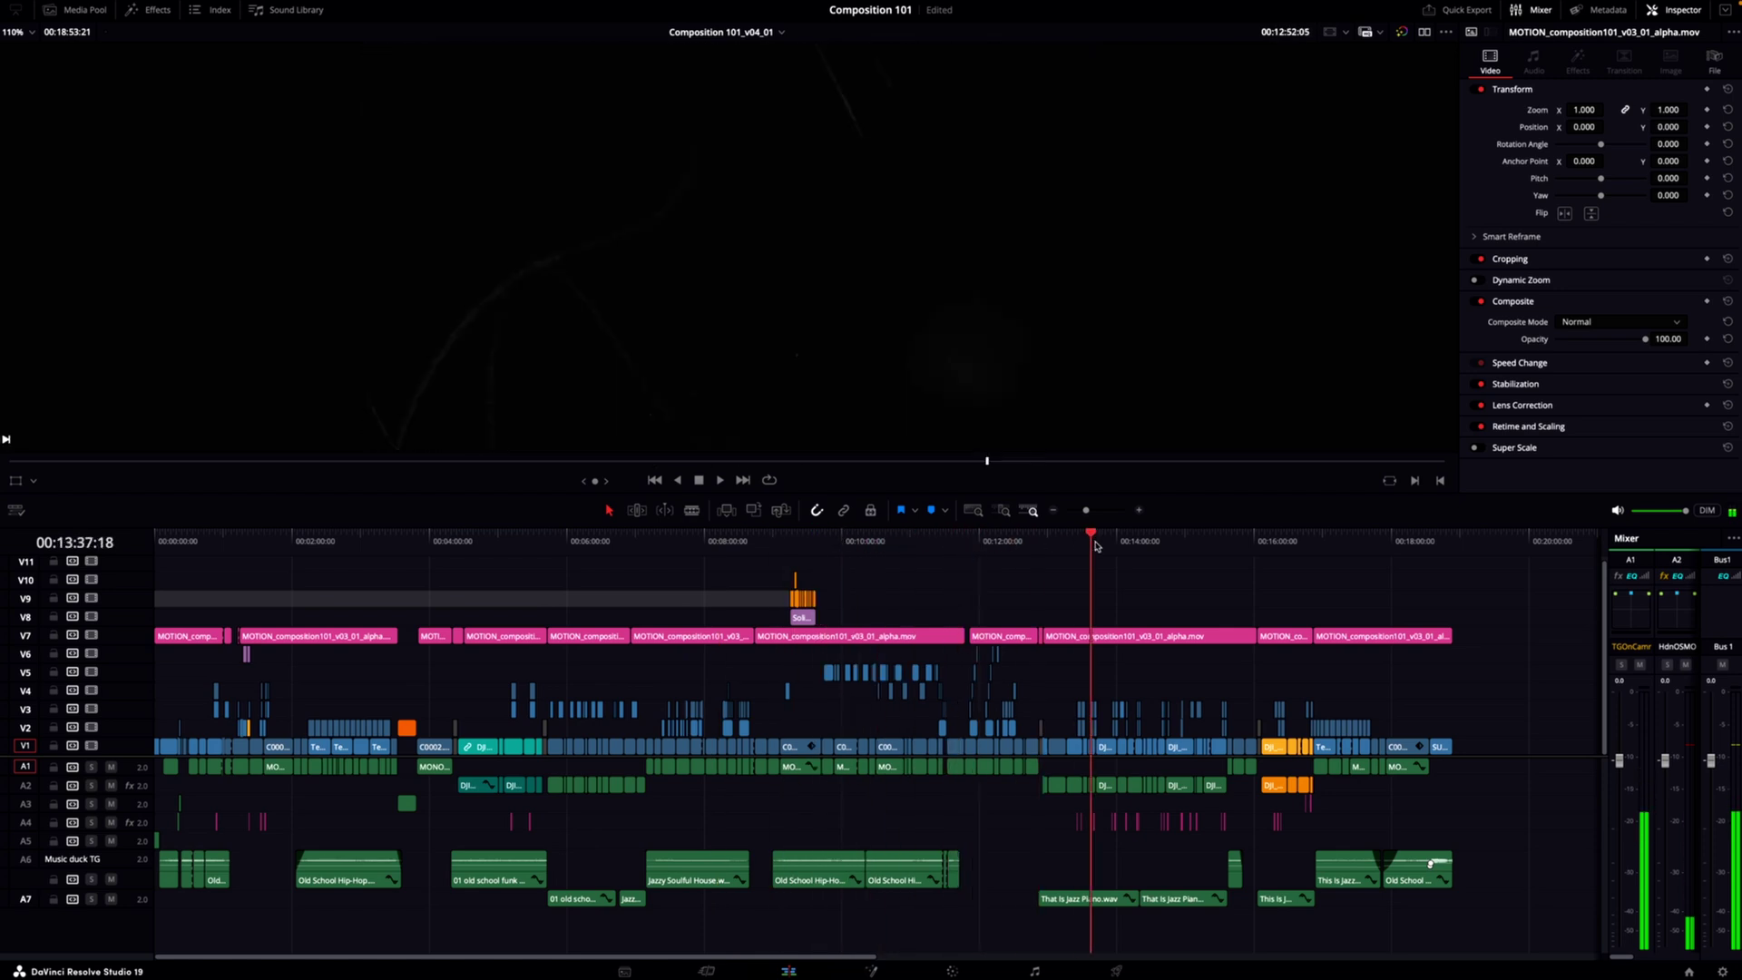
pyautogui.moveTo(1000, 543)
pyautogui.mouseDown()
pyautogui.moveTo(1264, 566)
pyautogui.moveTo(471, 606)
pyautogui.mouseUp()
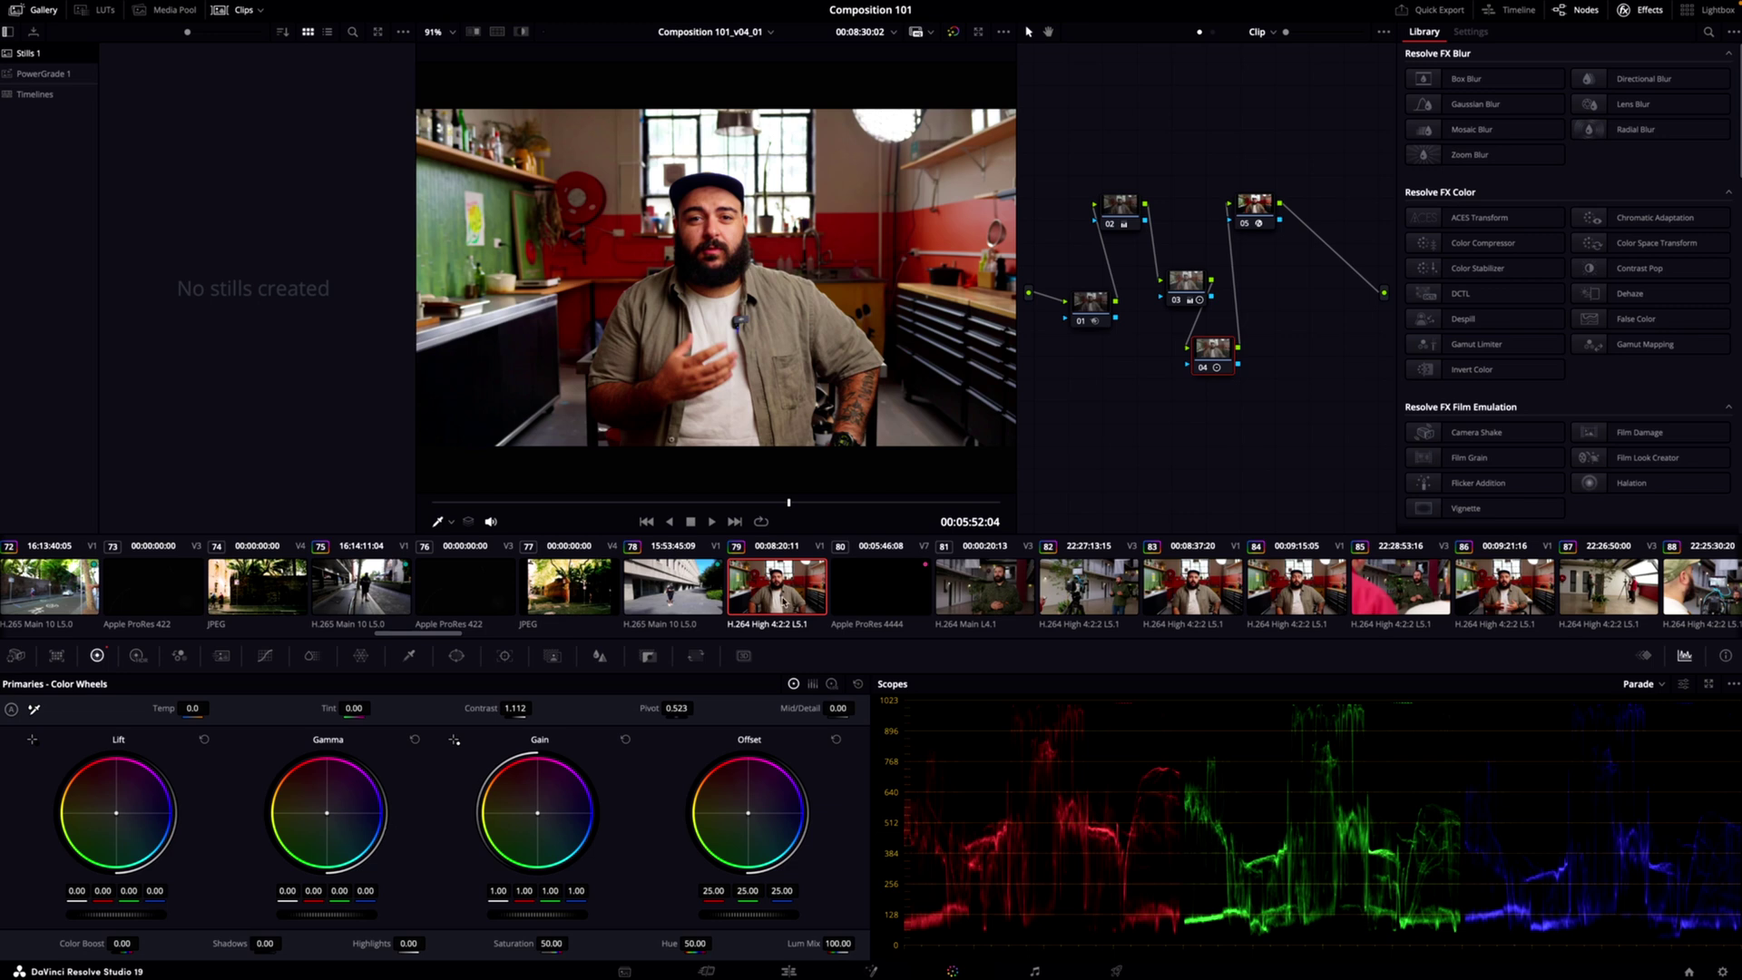
# Grab a still of the kitchen interview grade from the viewer and select all its nodes
pyautogui.rightClick(832, 227)
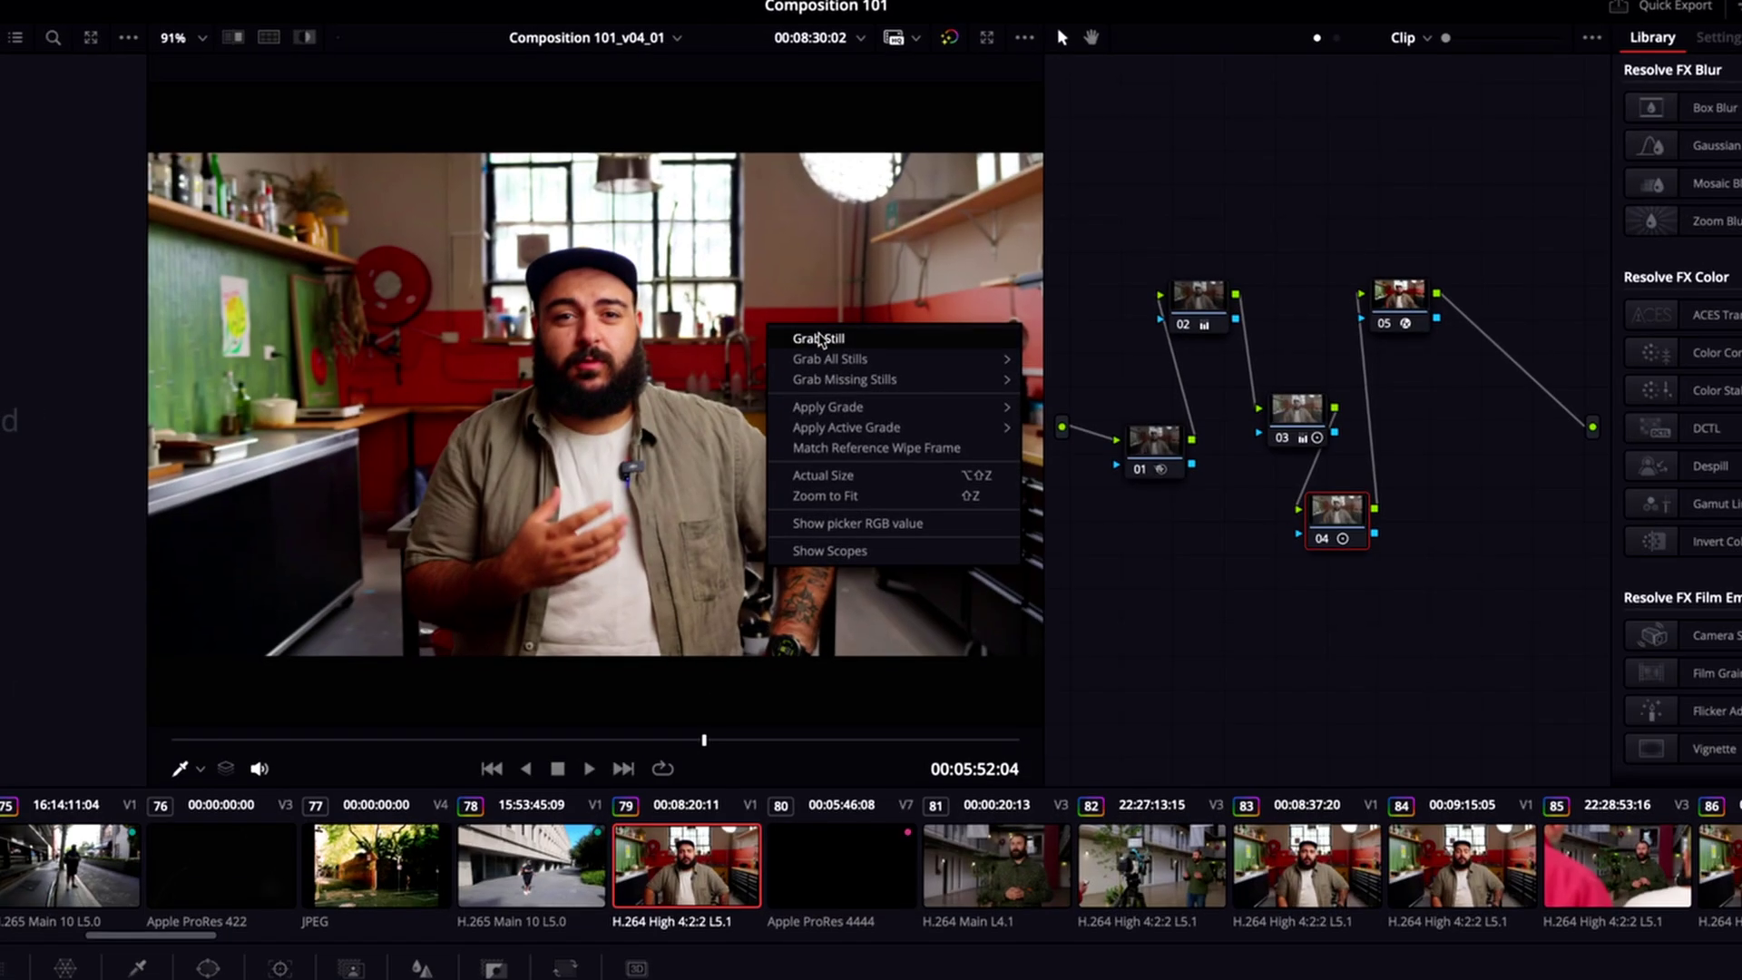
pyautogui.click(822, 340)
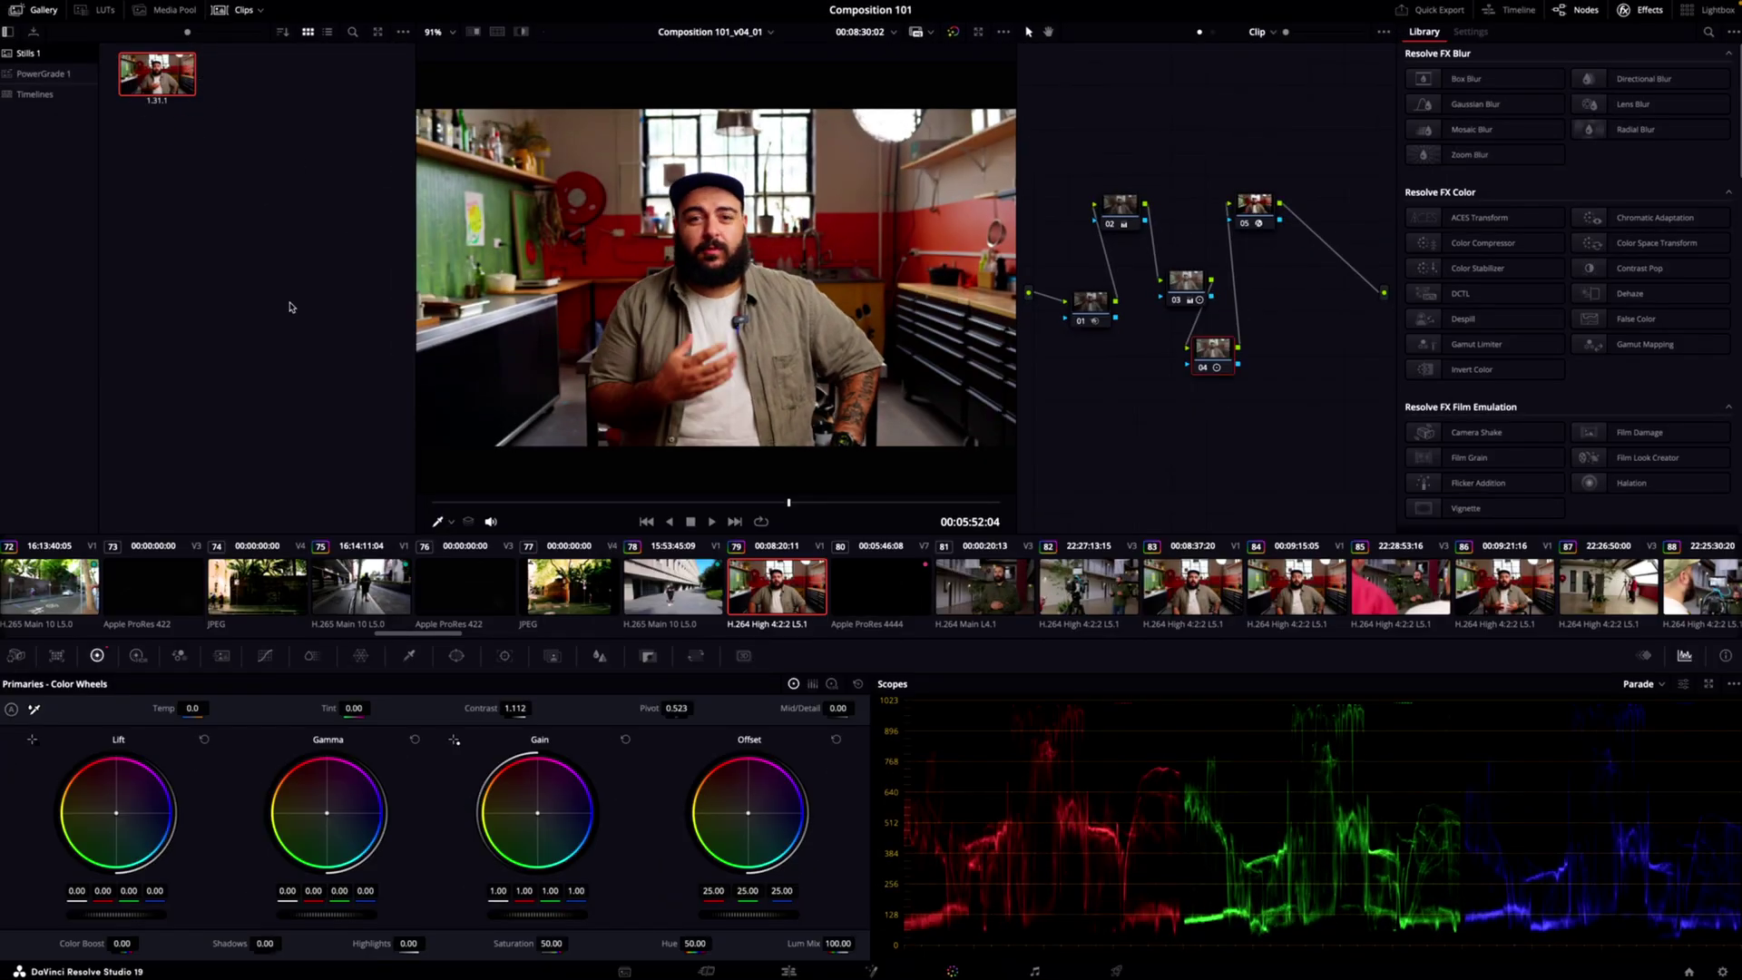
pyautogui.moveTo(1301, 138); pyautogui.dragTo(1095, 321)
# Move to hallway clip 81 and wipe it against the kitchen still
pyautogui.press('Down')
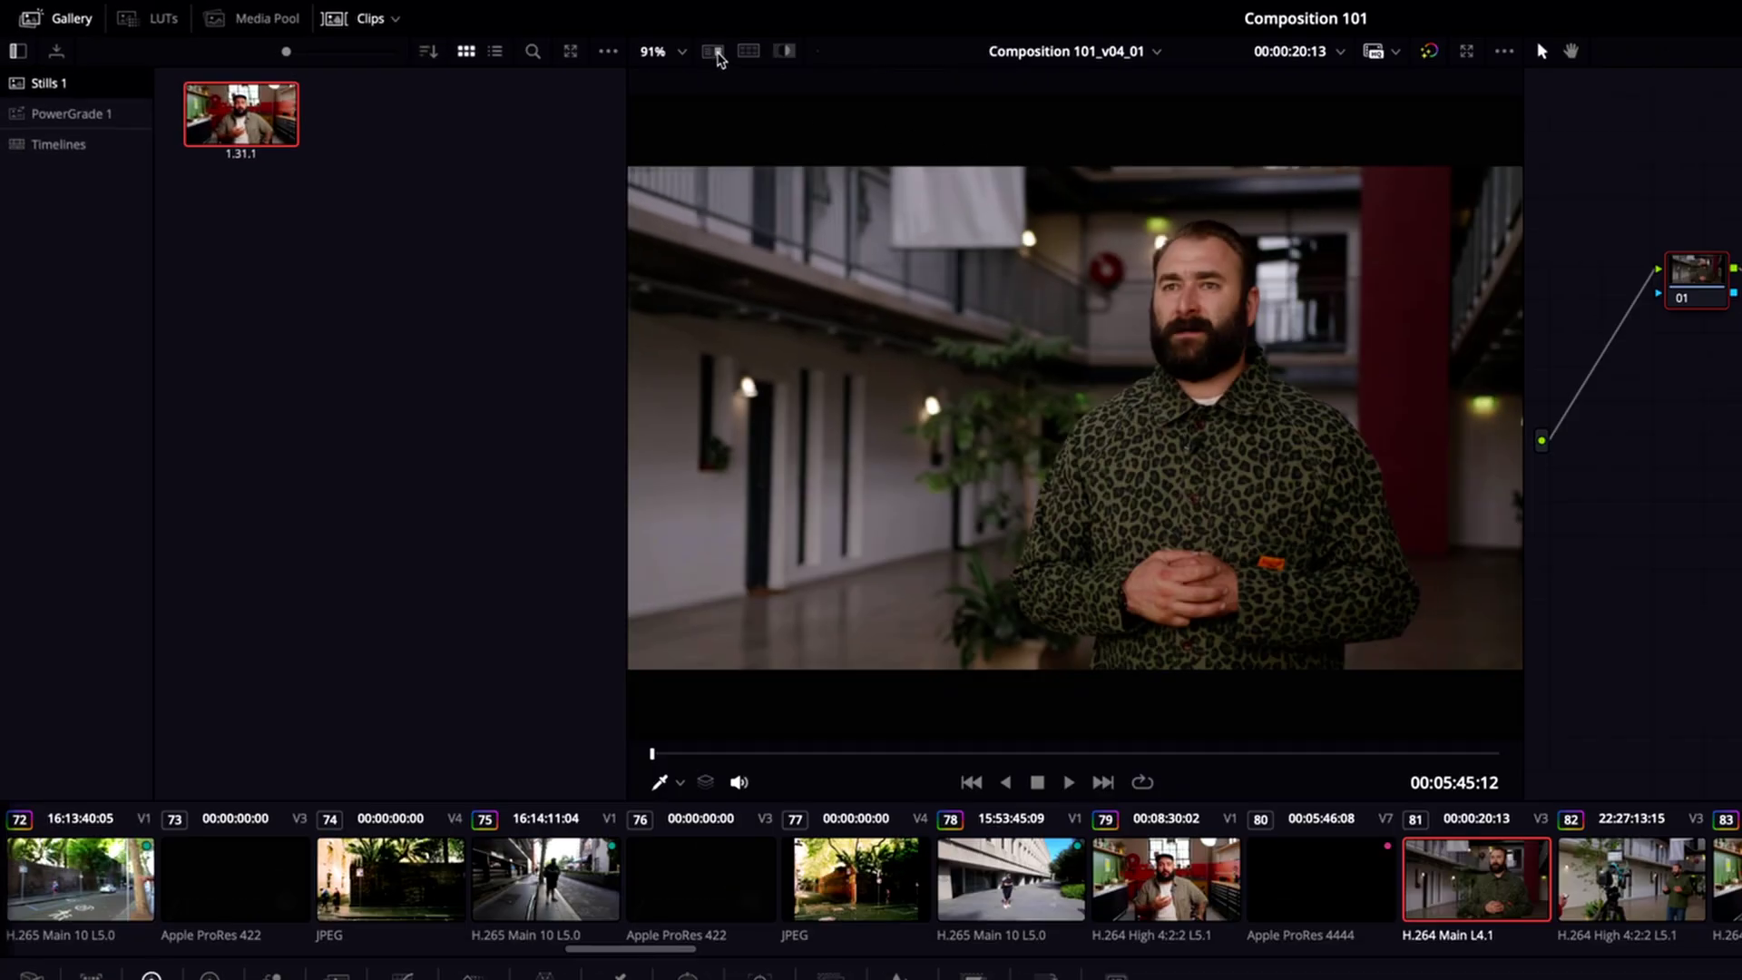
pyautogui.click(714, 52)
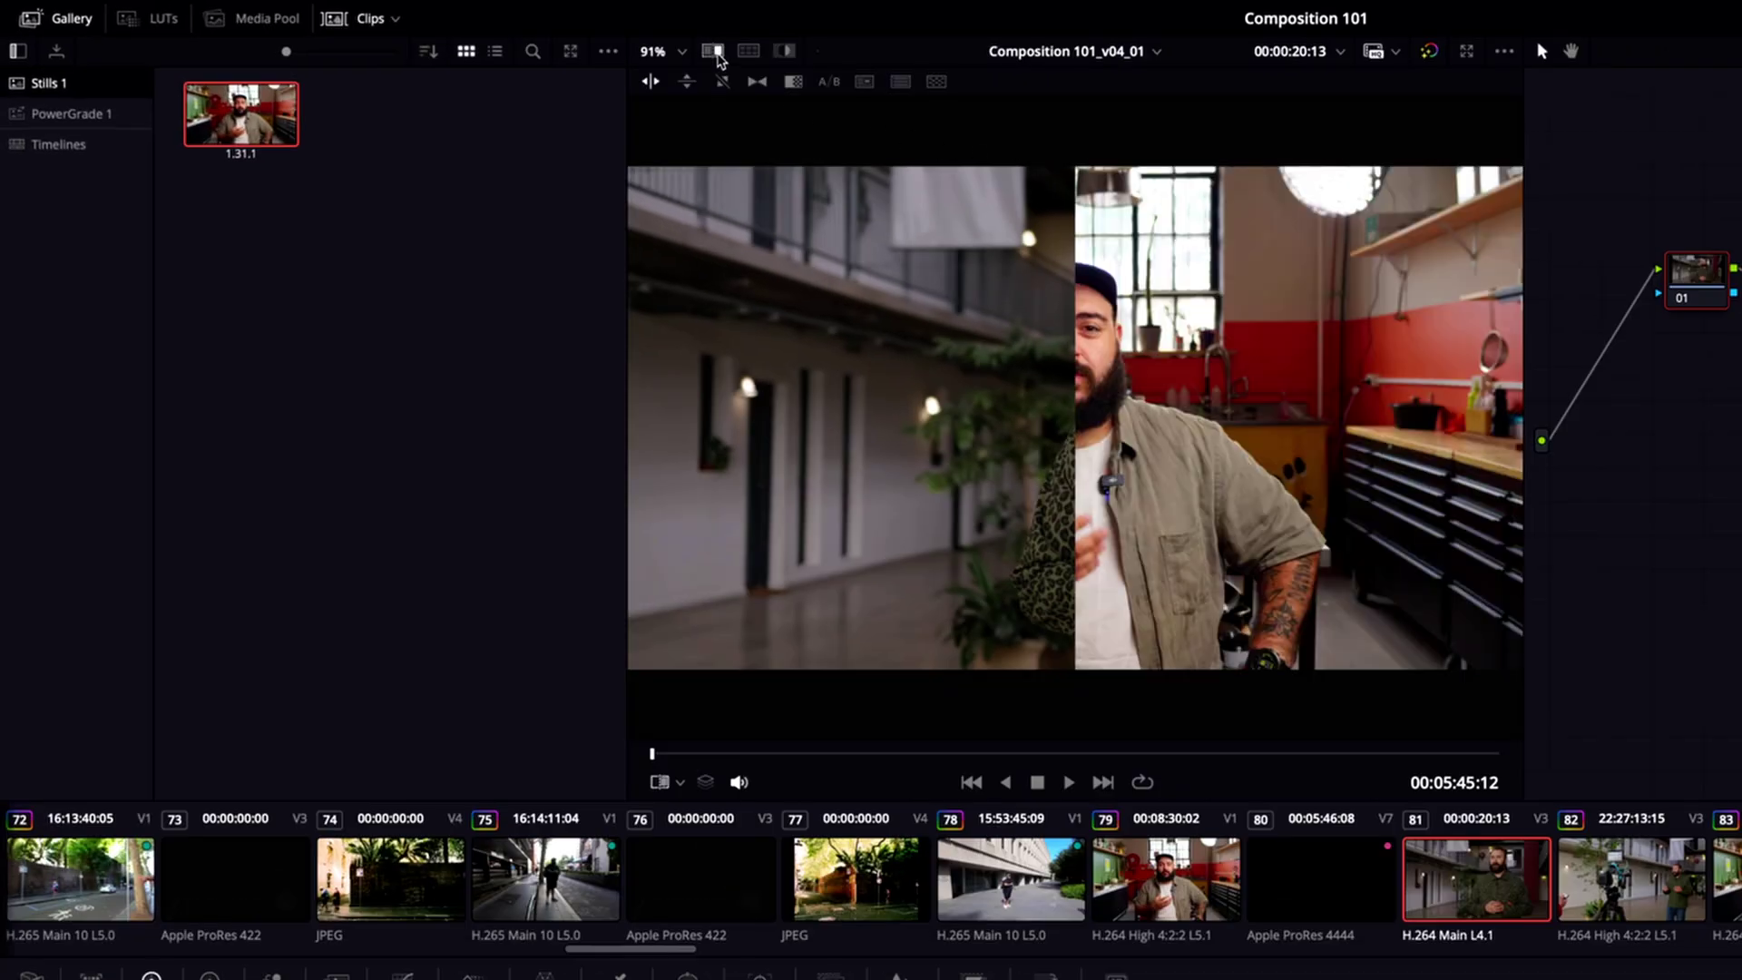
pyautogui.moveTo(1171, 449)
pyautogui.mouseDown()
pyautogui.moveTo(1475, 467)
pyautogui.moveTo(837, 533)
pyautogui.moveTo(1443, 473)
pyautogui.moveTo(943, 531)
pyautogui.moveTo(826, 518)
pyautogui.moveTo(807, 498)
pyautogui.mouseUp()
# Try horizontal and diagonal wipe splits, sweeping the boundary across both faces
pyautogui.click(687, 81)
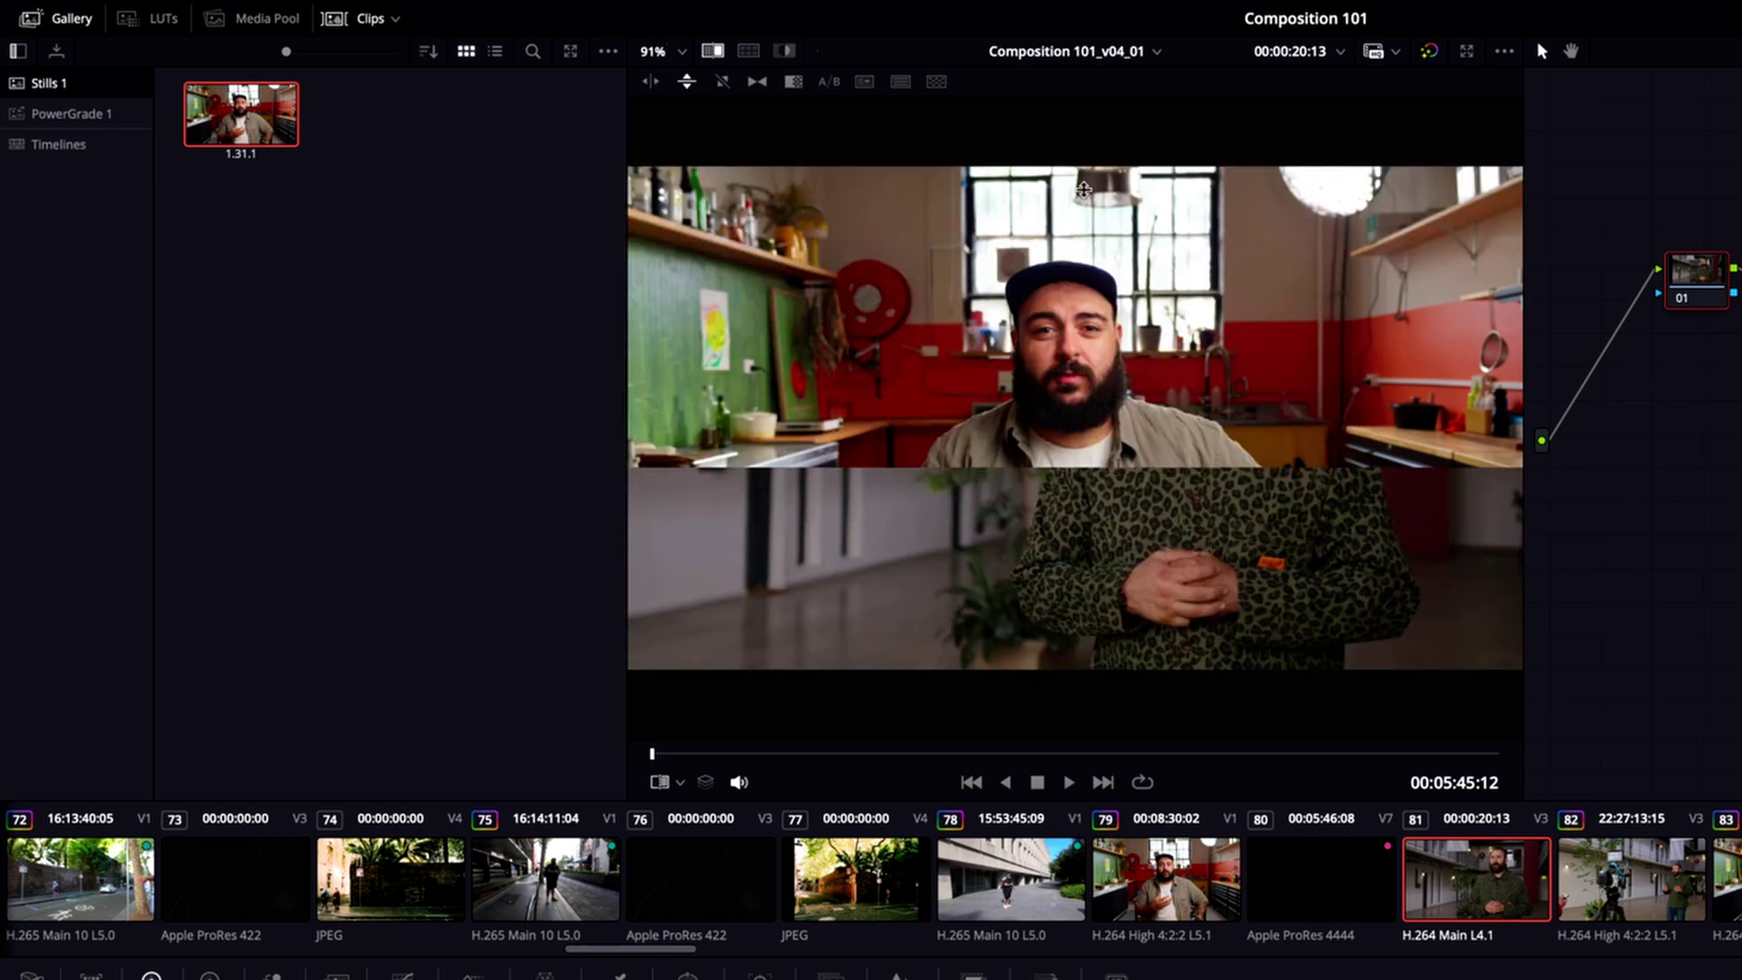
pyautogui.moveTo(1035, 641); pyautogui.dragTo(1089, 596)
pyautogui.click(724, 81)
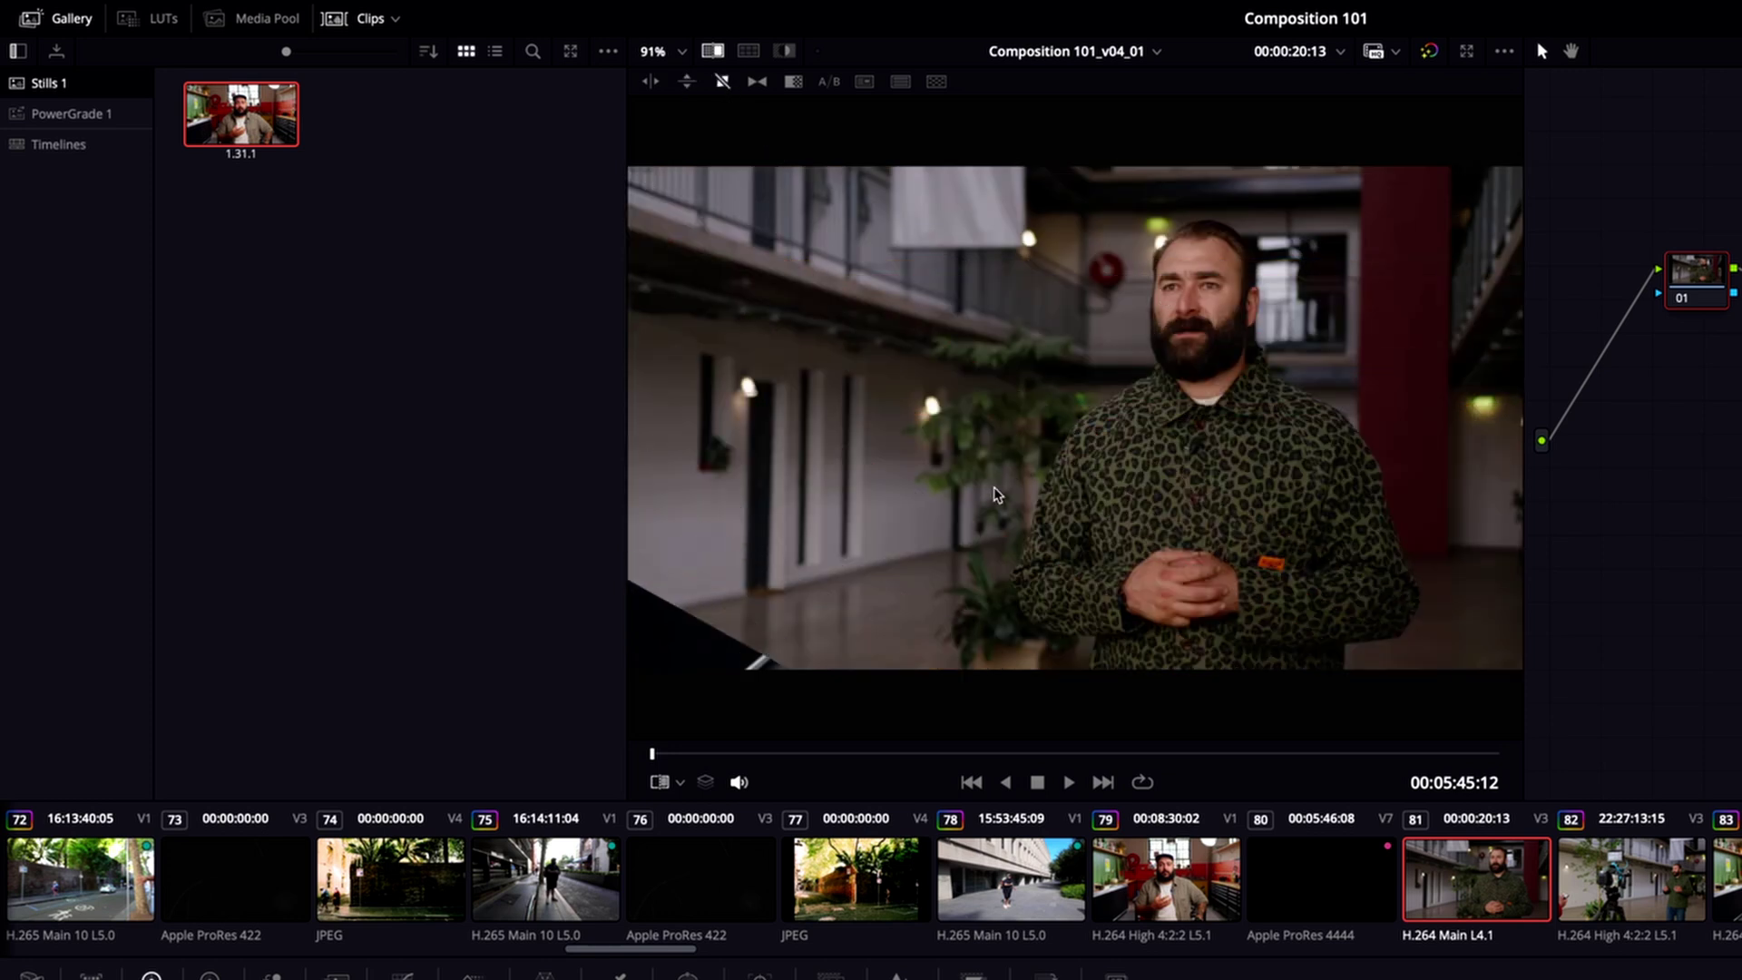
pyautogui.moveTo(871, 544)
pyautogui.mouseDown()
pyautogui.moveTo(1493, 188)
pyautogui.moveTo(1254, 311)
pyautogui.mouseUp()
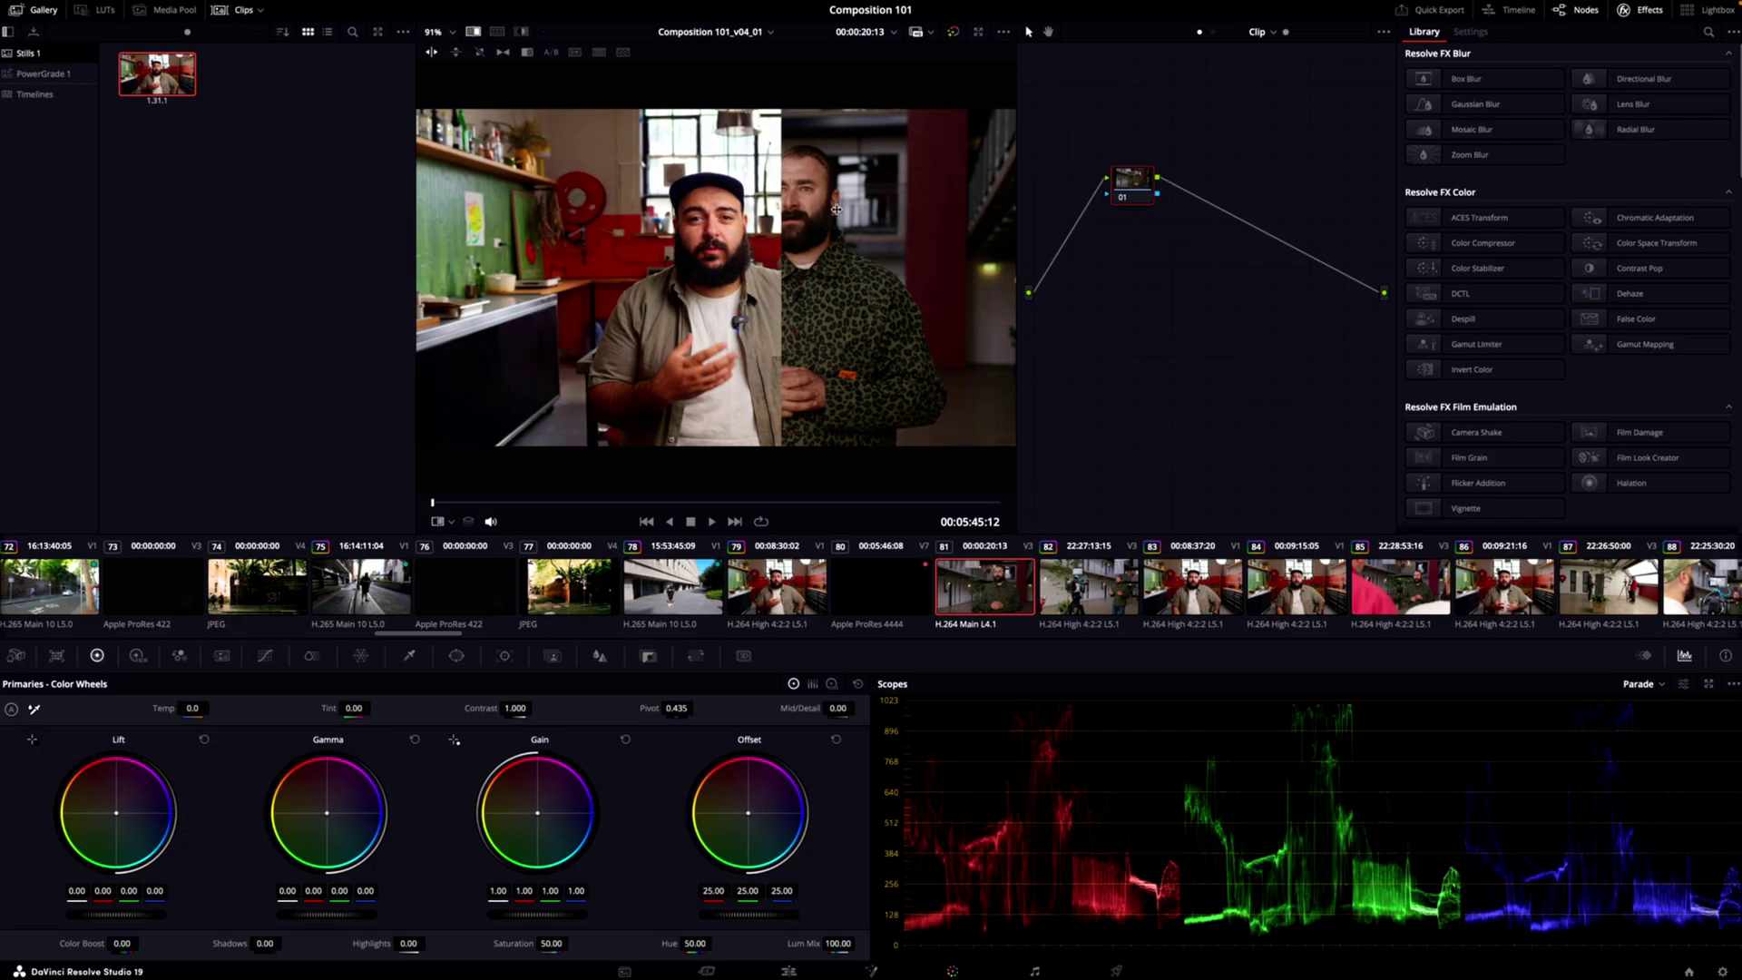
pyautogui.moveTo(836, 209); pyautogui.dragTo(795, 236)
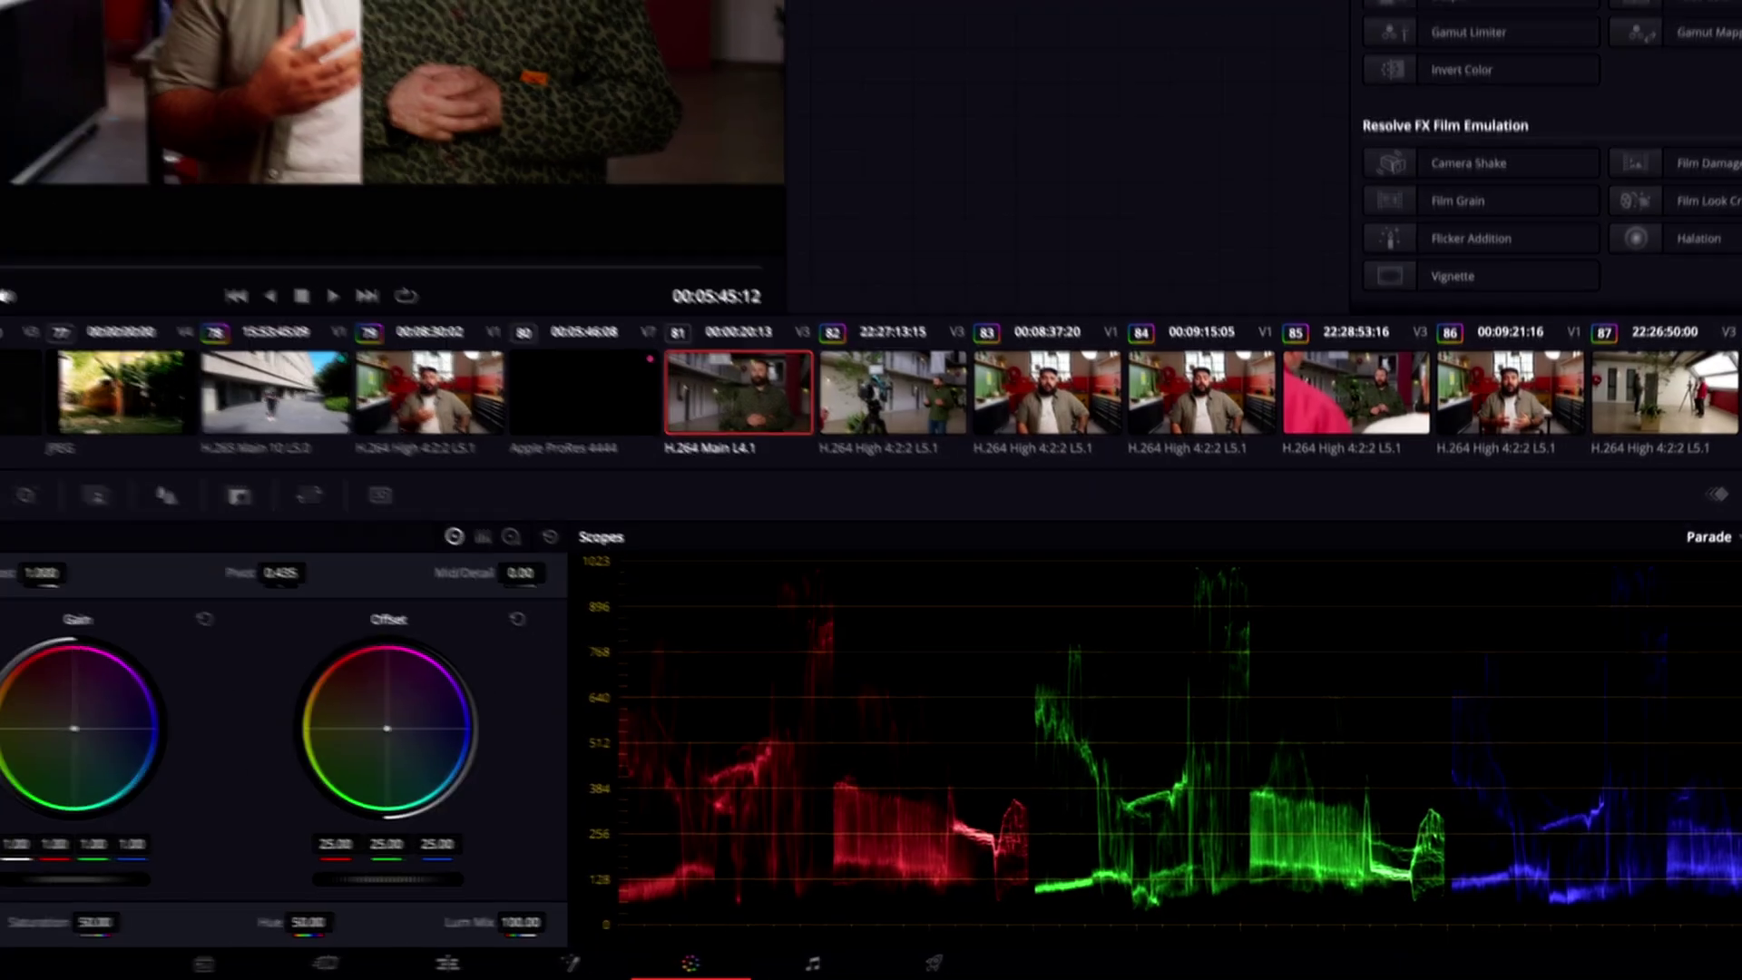
# Shift the wipe left, brighten highlights with the Gain wheel, and toggle the scope options
pyautogui.moveTo(731, 408); pyautogui.dragTo(673, 438)
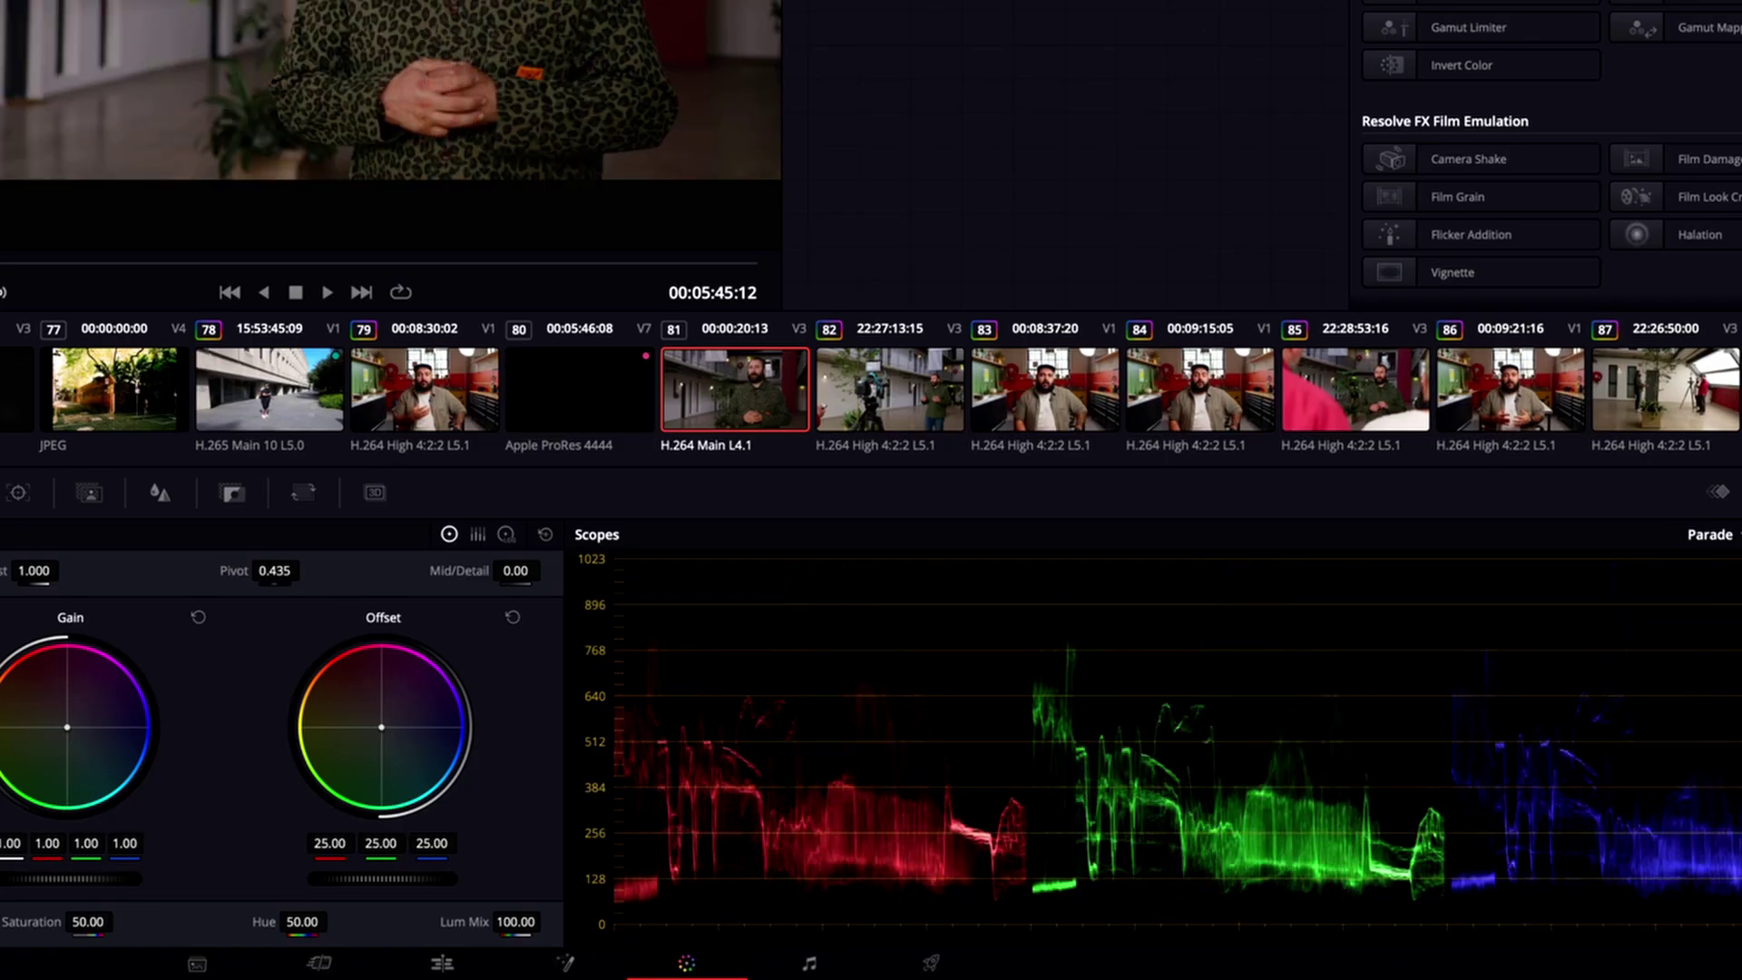
pyautogui.moveTo(70, 878)
pyautogui.mouseDown()
pyautogui.moveTo(124, 879)
pyautogui.moveTo(123, 910)
pyautogui.mouseUp()
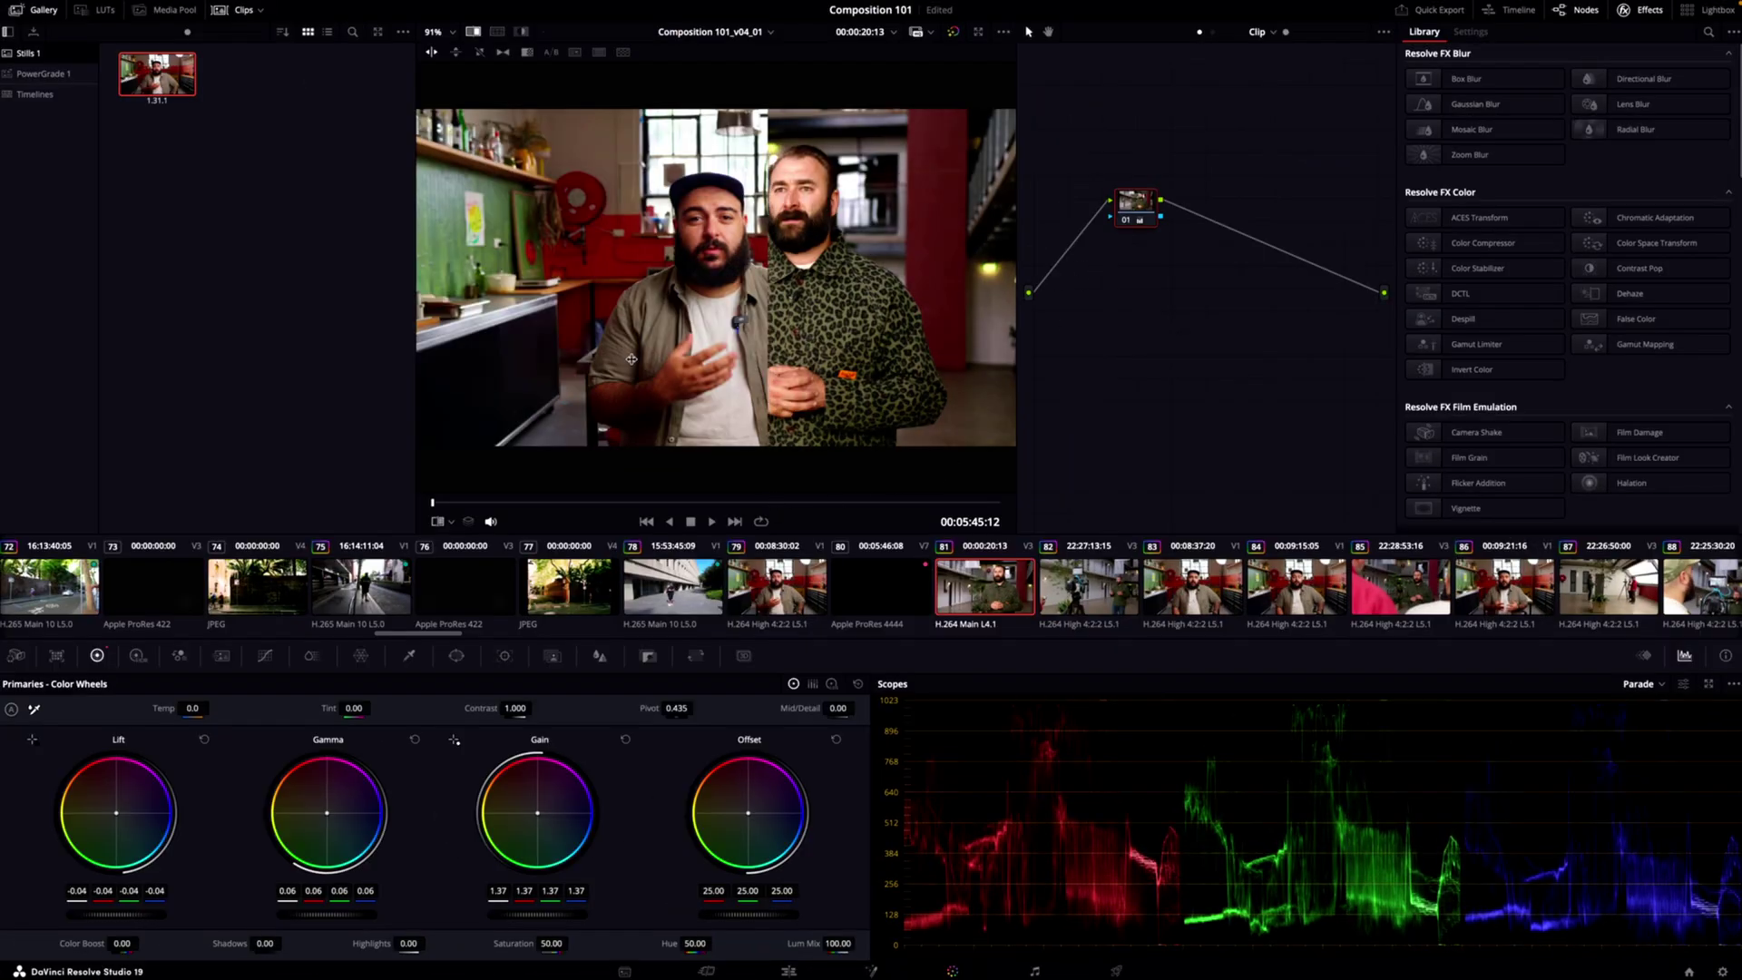
pyautogui.click(1734, 685)
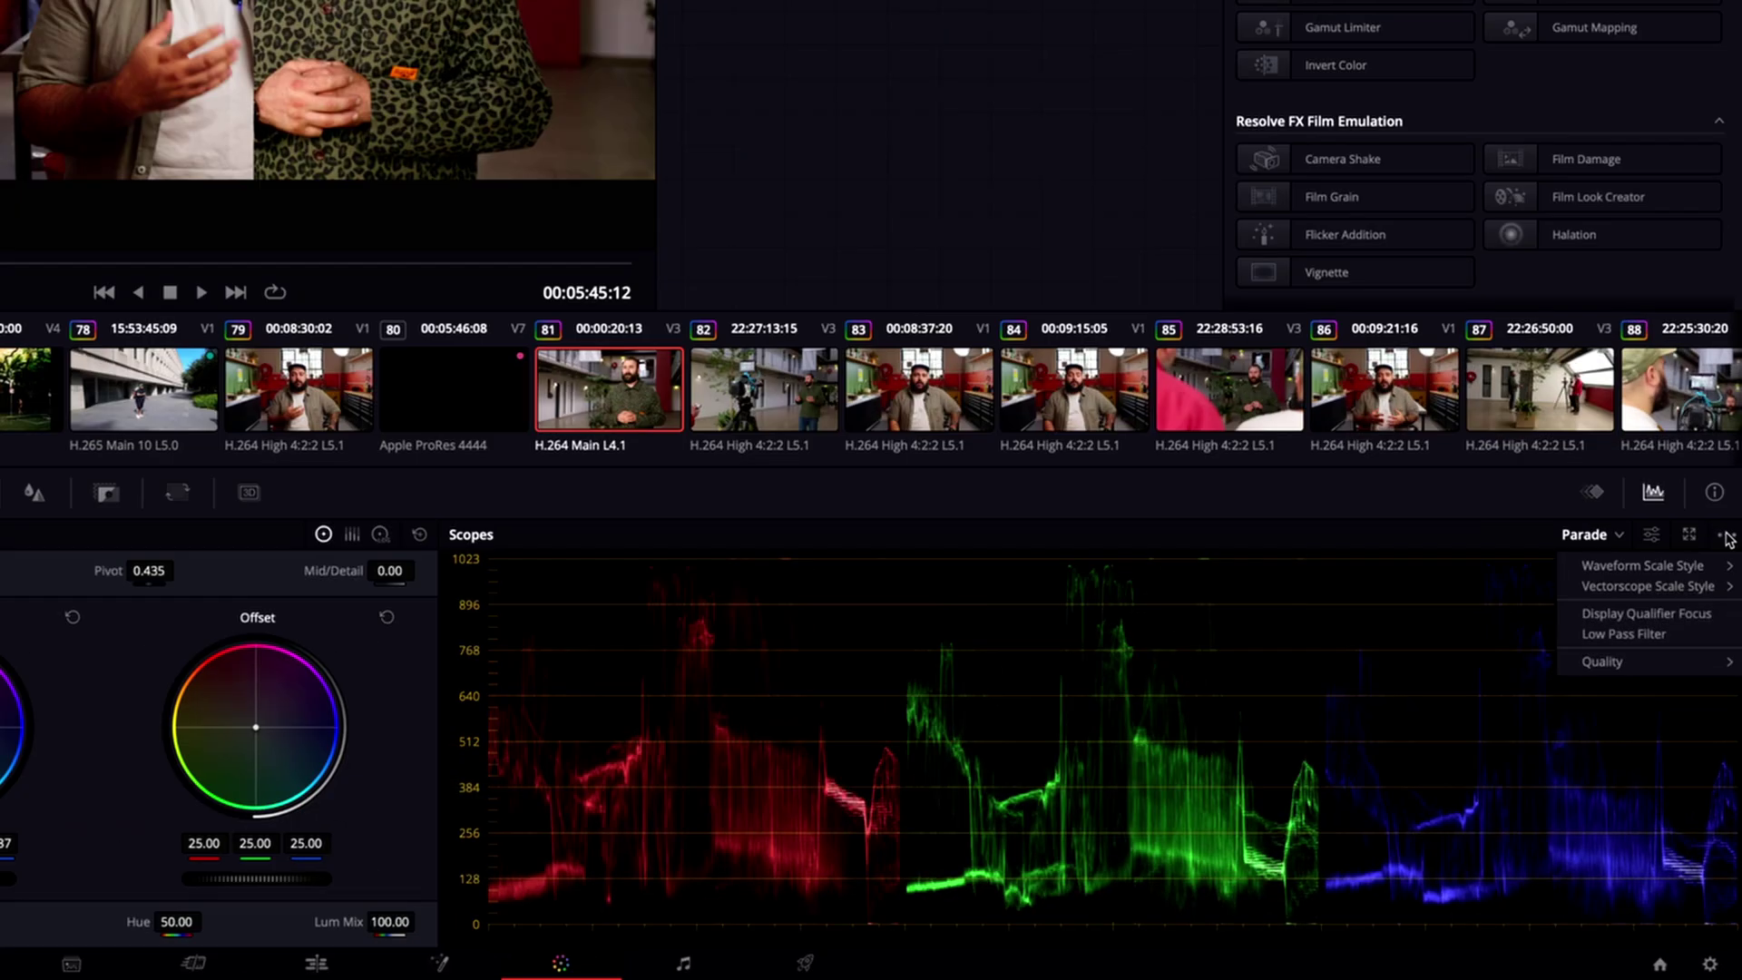
pyautogui.click(1695, 609)
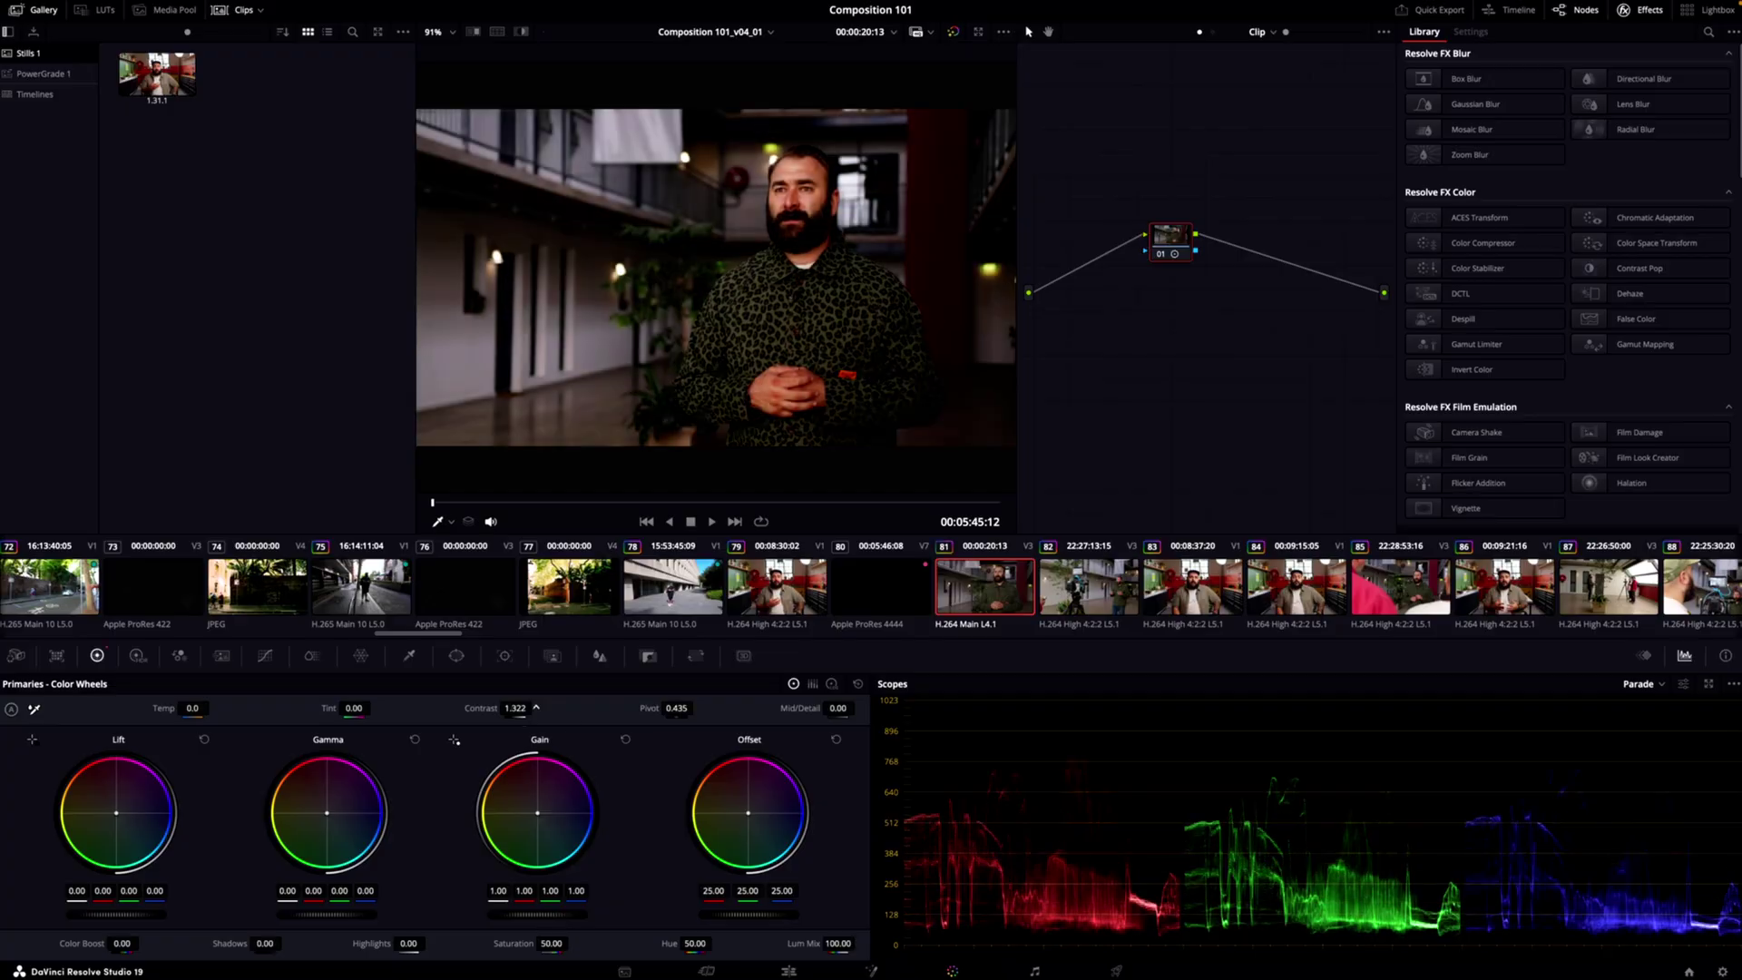
# Nudge the hallway clip's contrast, then reset the node grade to defaults
pyautogui.moveTo(515, 708); pyautogui.dragTo(535, 708)
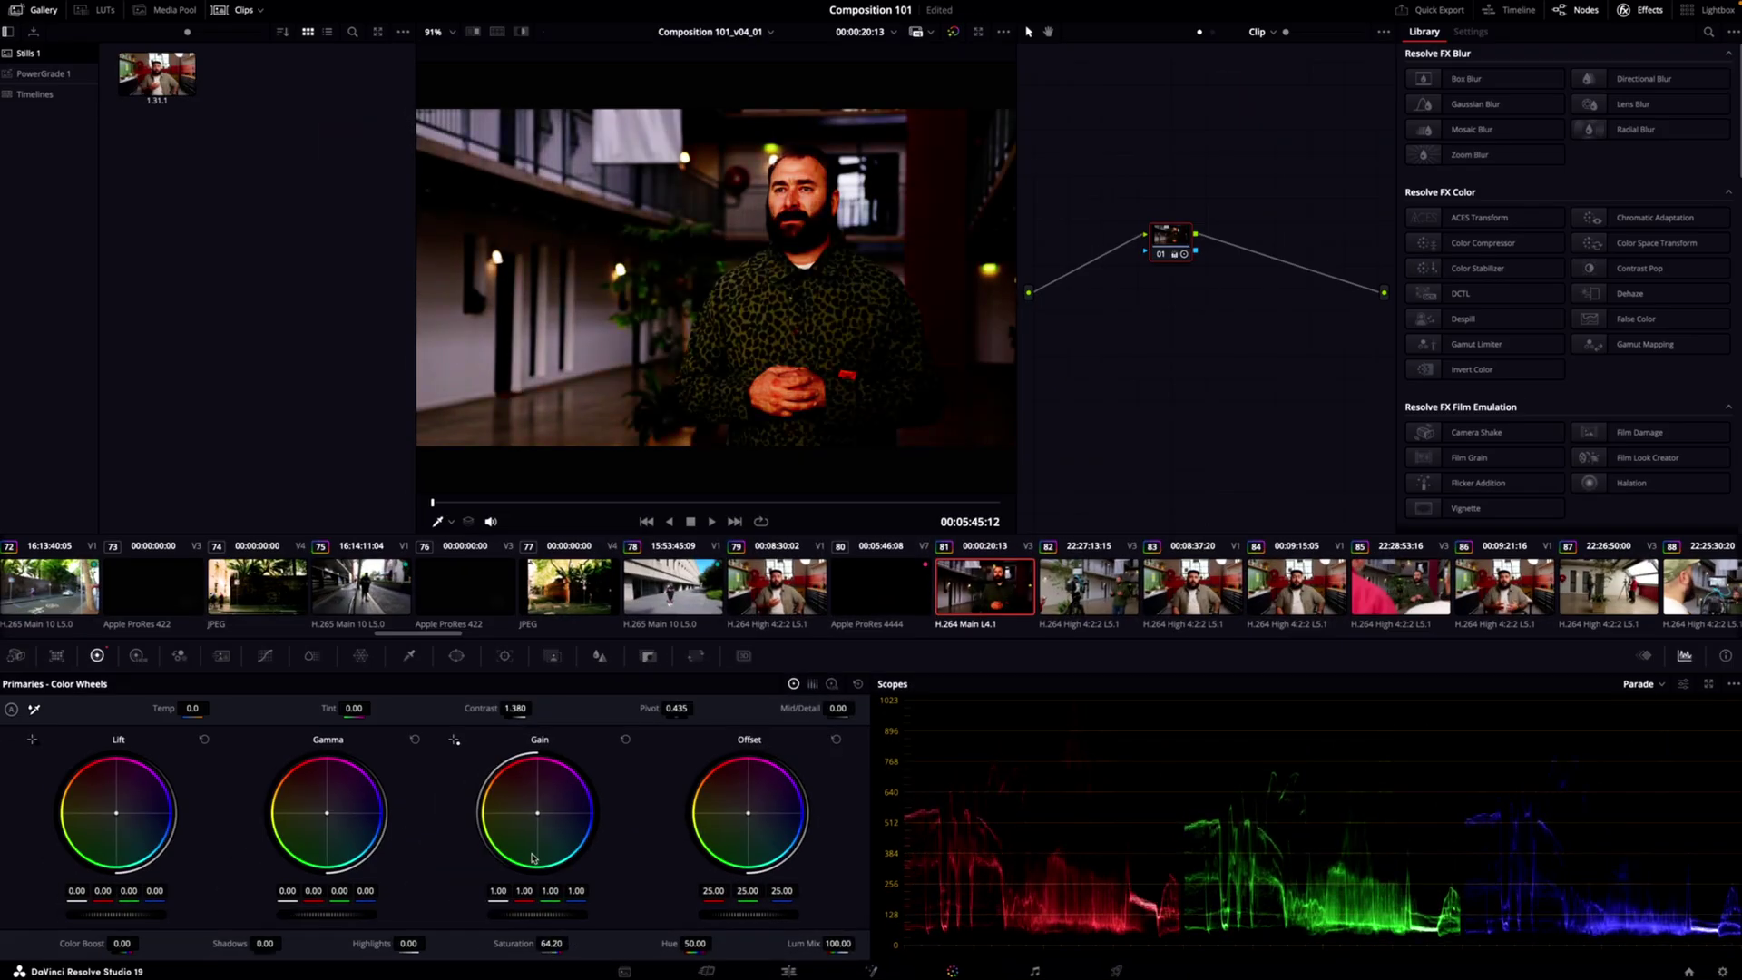
pyautogui.moveTo(511, 705); pyautogui.dragTo(536, 707)
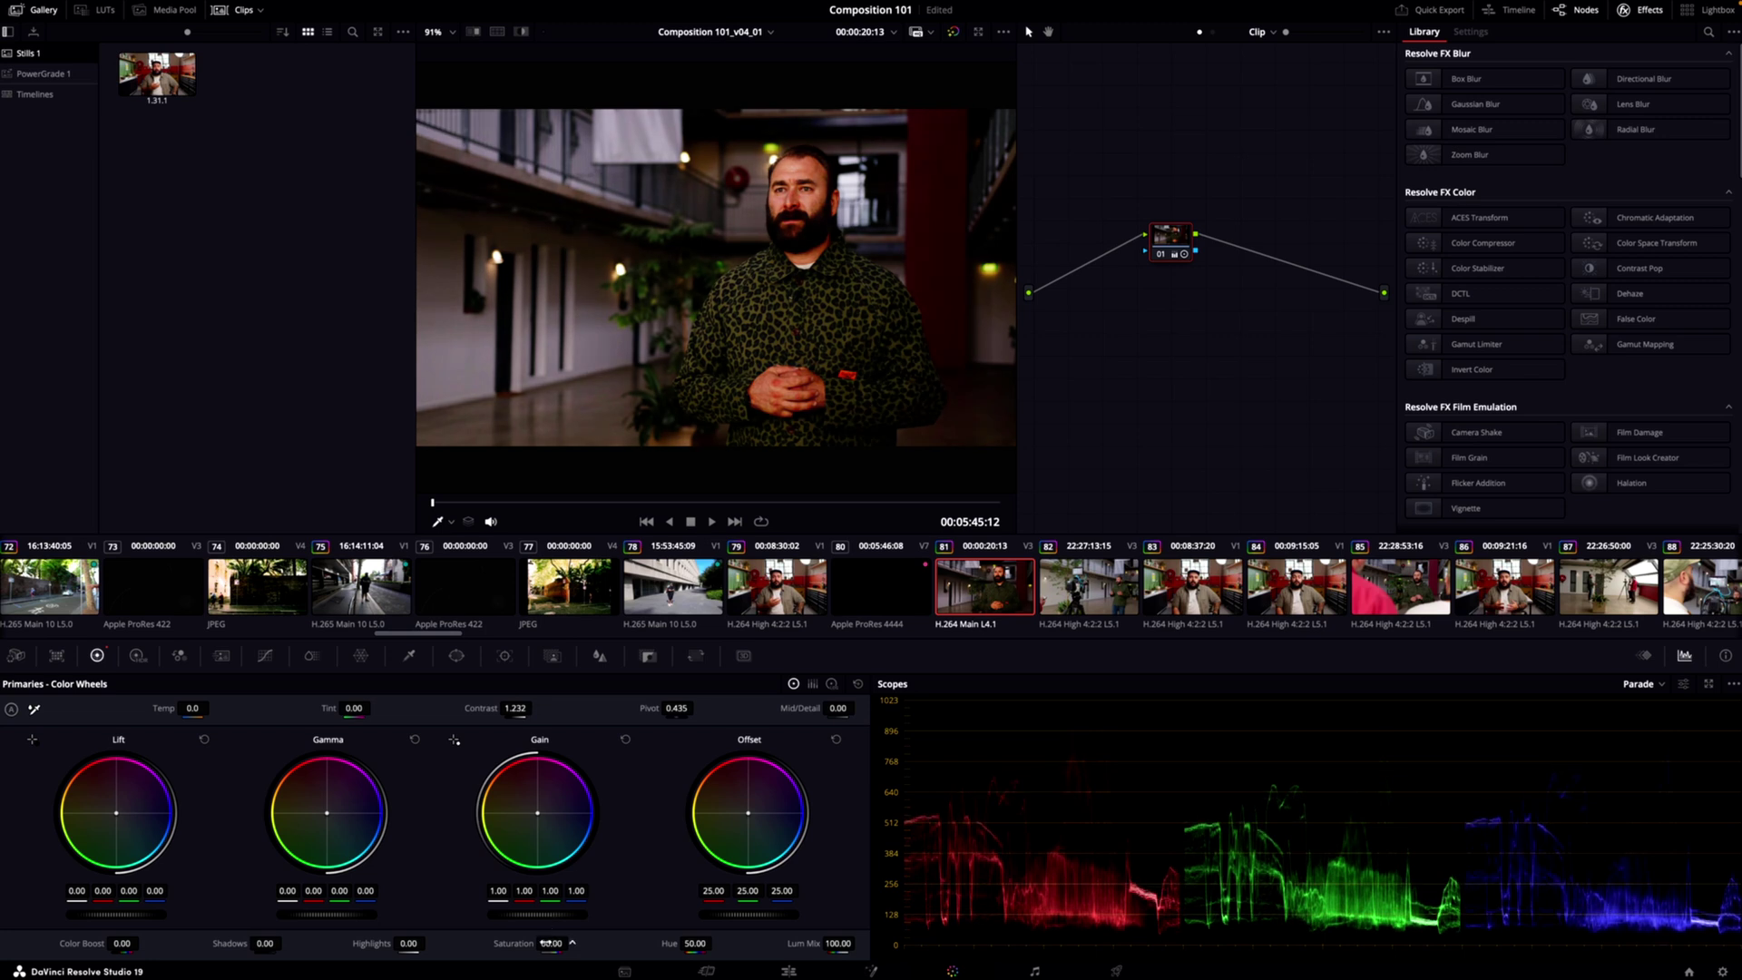
pyautogui.rightClick(1142, 342)
pyautogui.click(1174, 338)
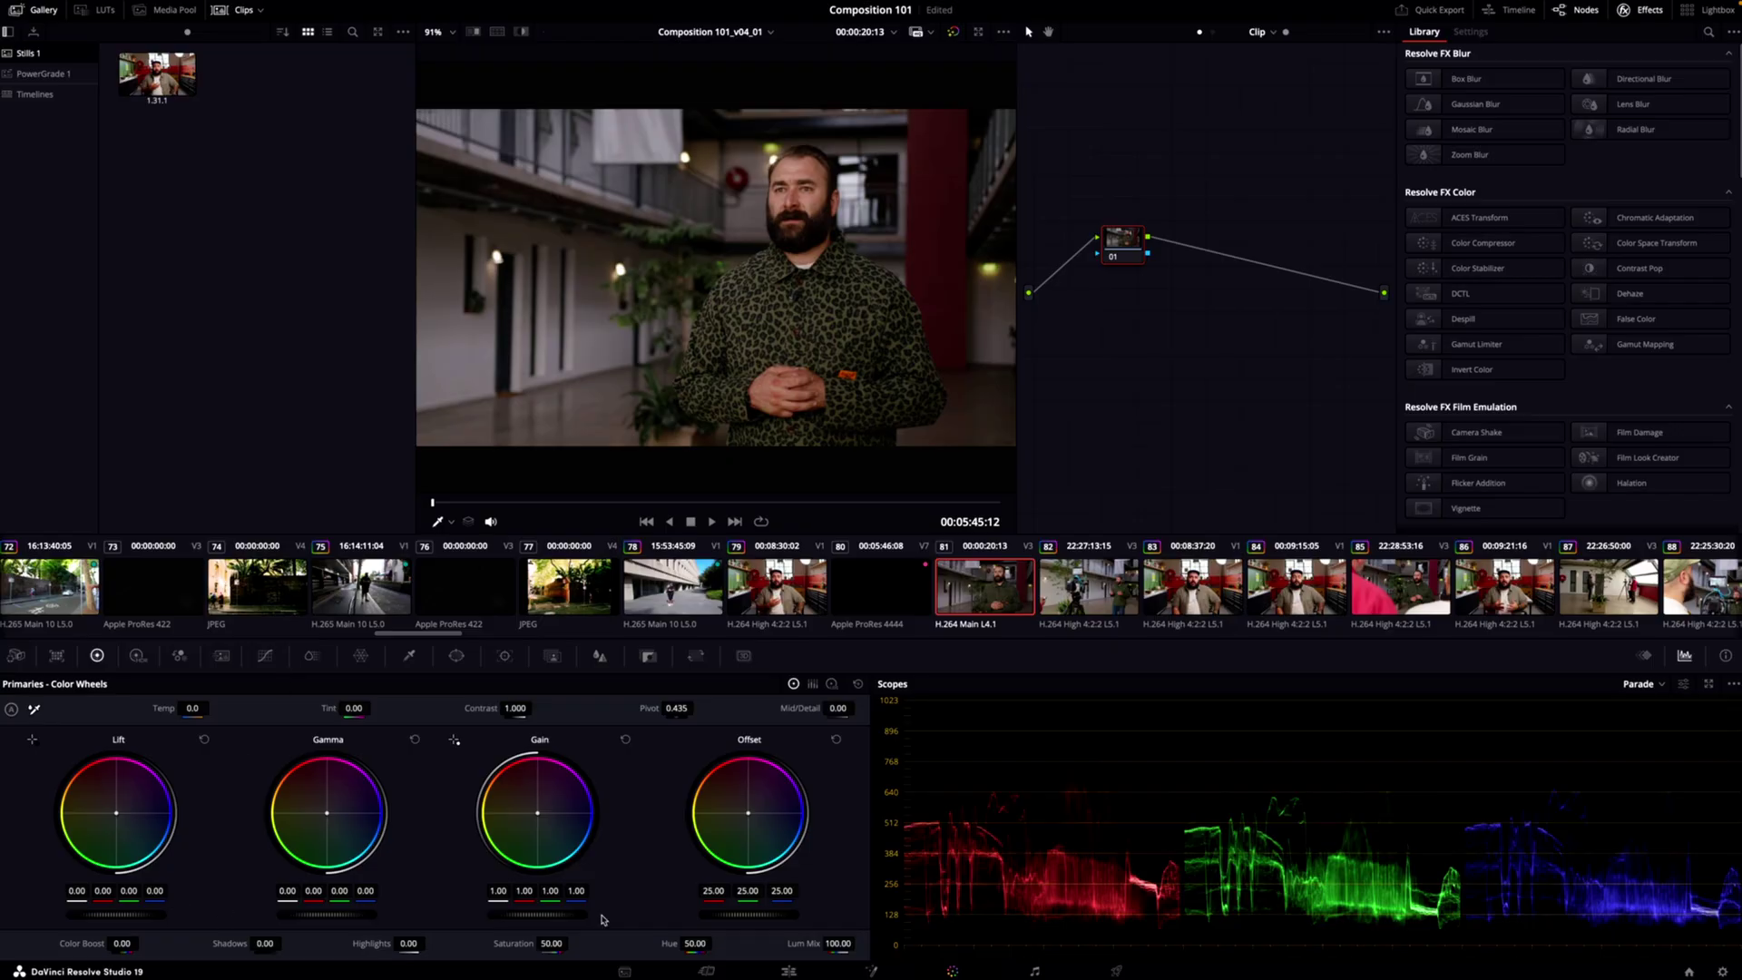
# Set Gain to 1.24, darken Lift, raise Gamma slightly, and show the custom curves
pyautogui.moveTo(558, 918); pyautogui.dragTo(548, 921)
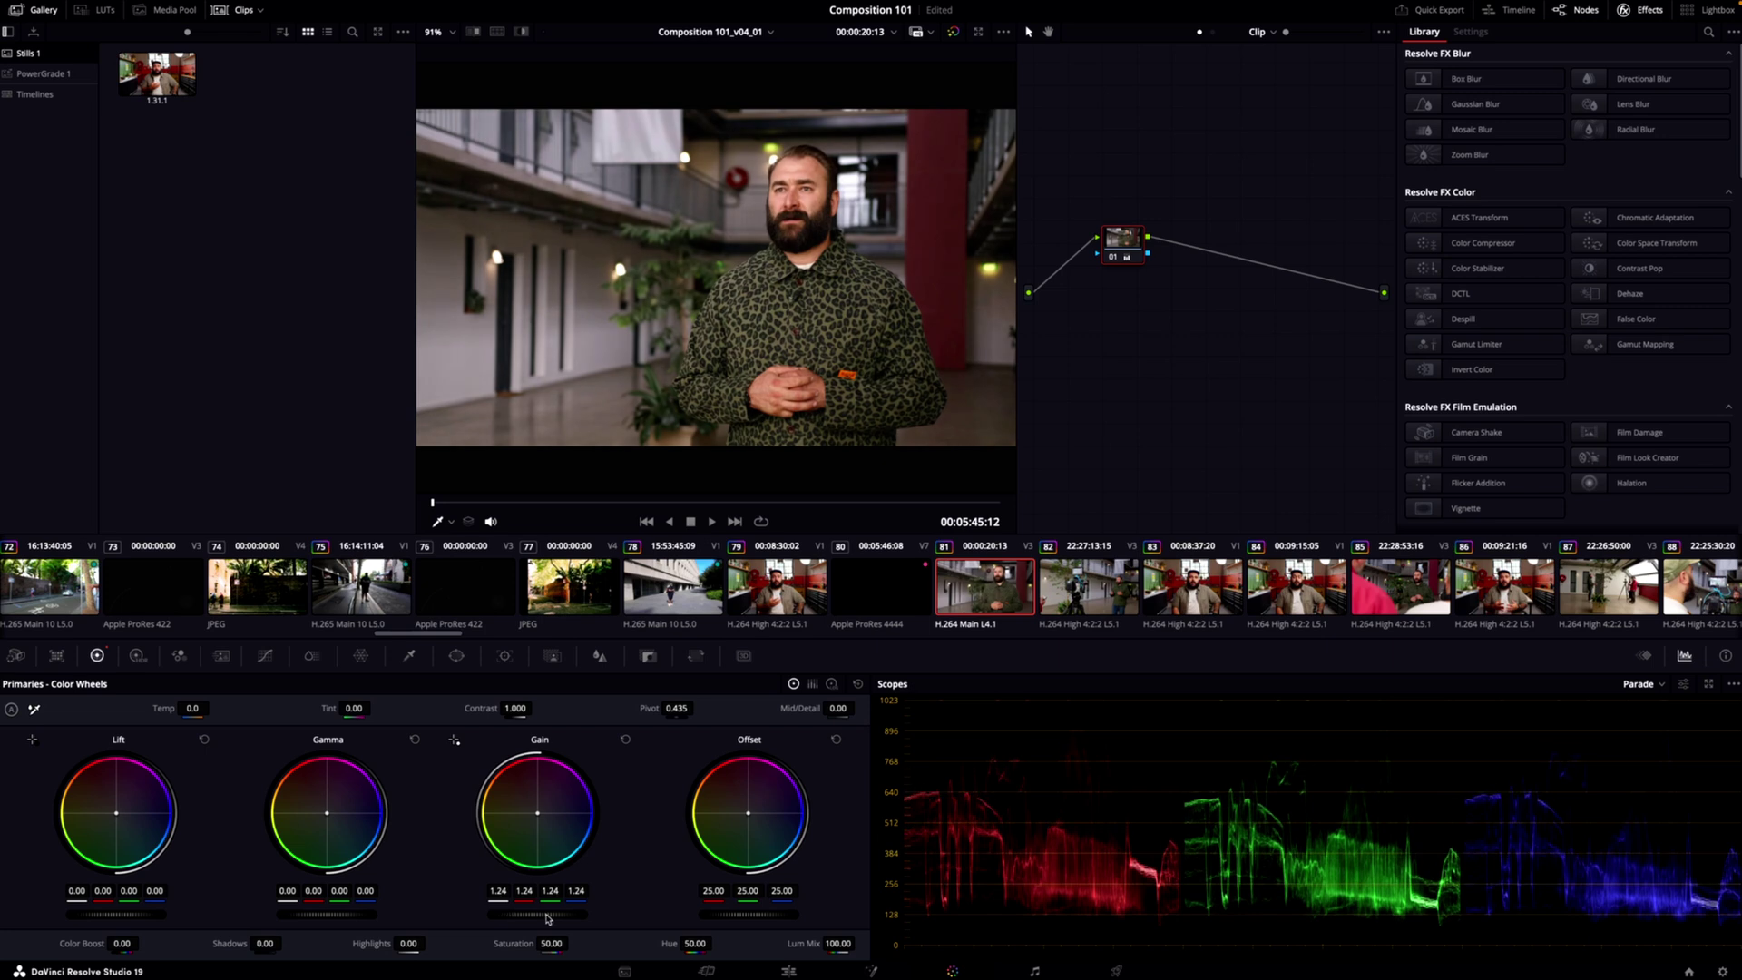
pyautogui.moveTo(136, 917); pyautogui.dragTo(169, 919)
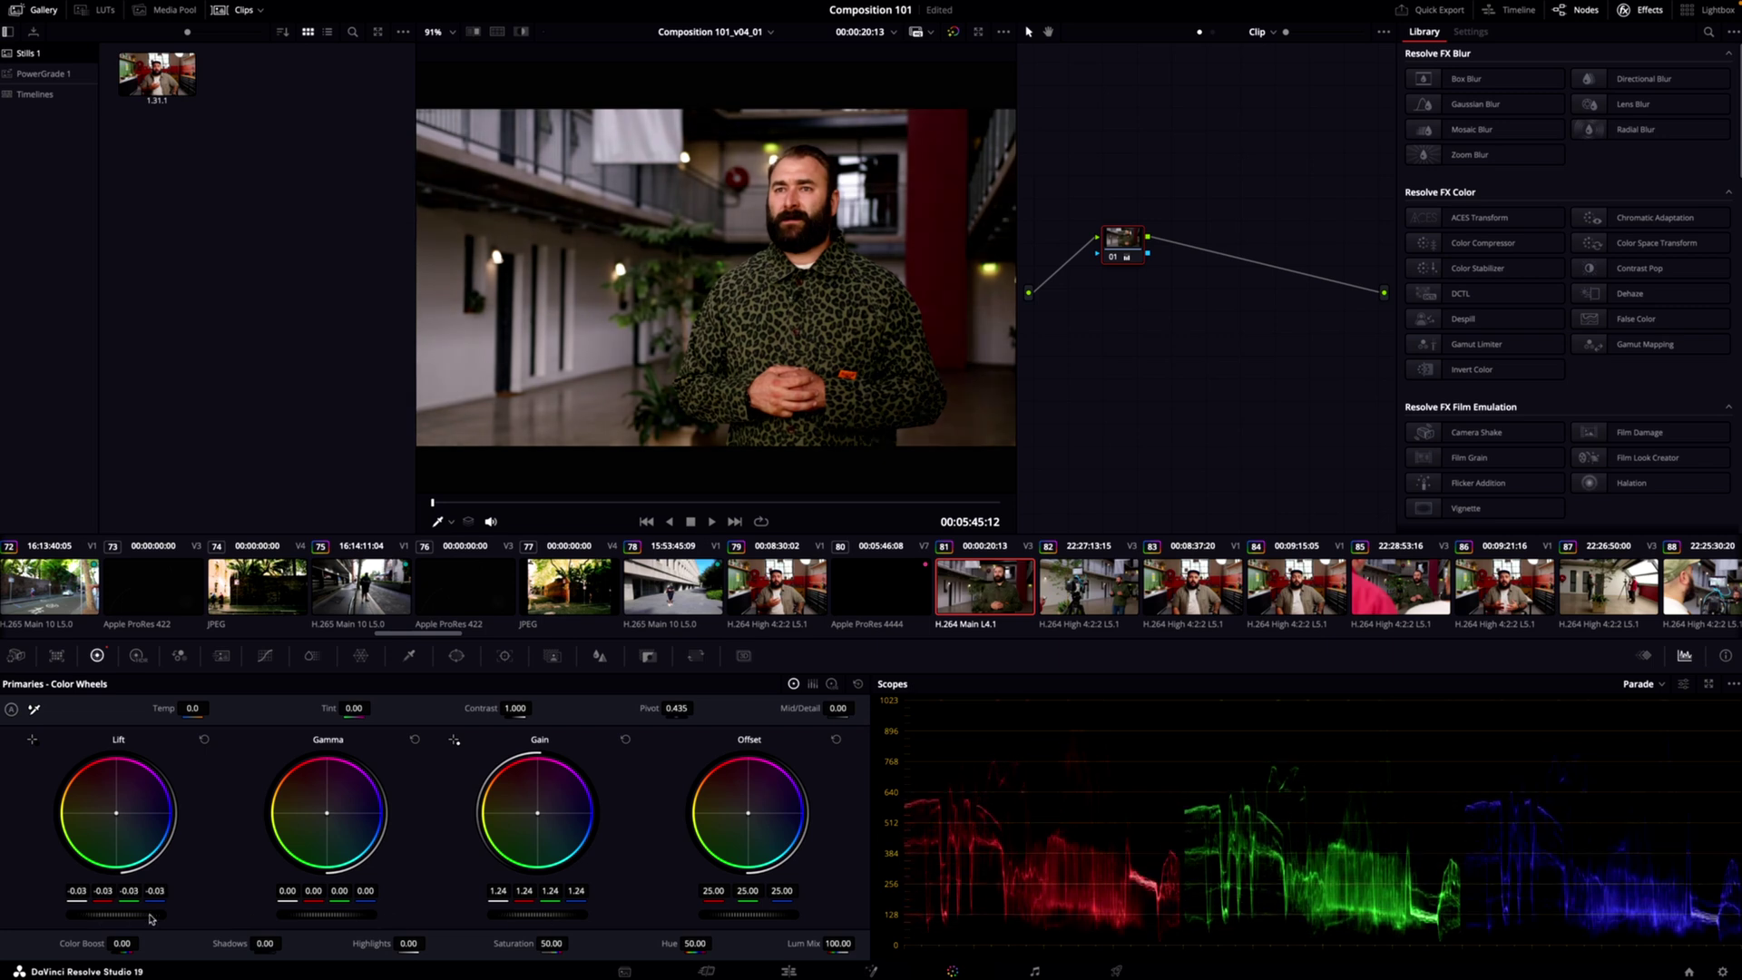
pyautogui.moveTo(350, 920); pyautogui.dragTo(373, 920)
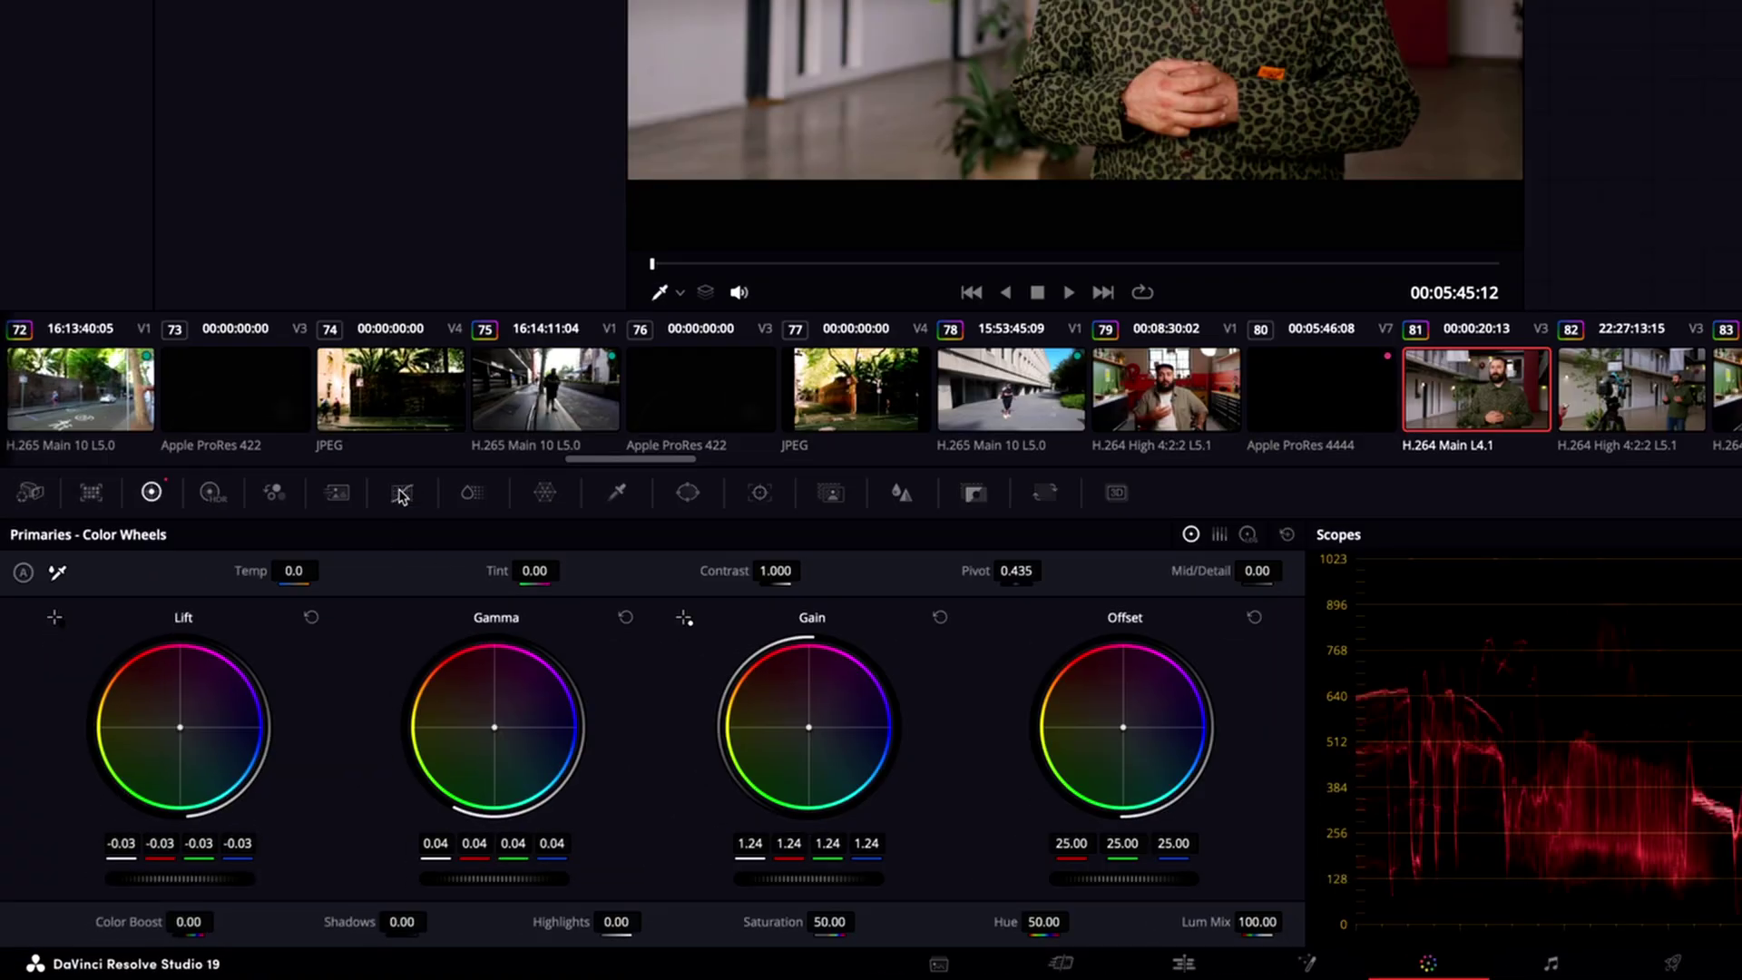
pyautogui.click(402, 495)
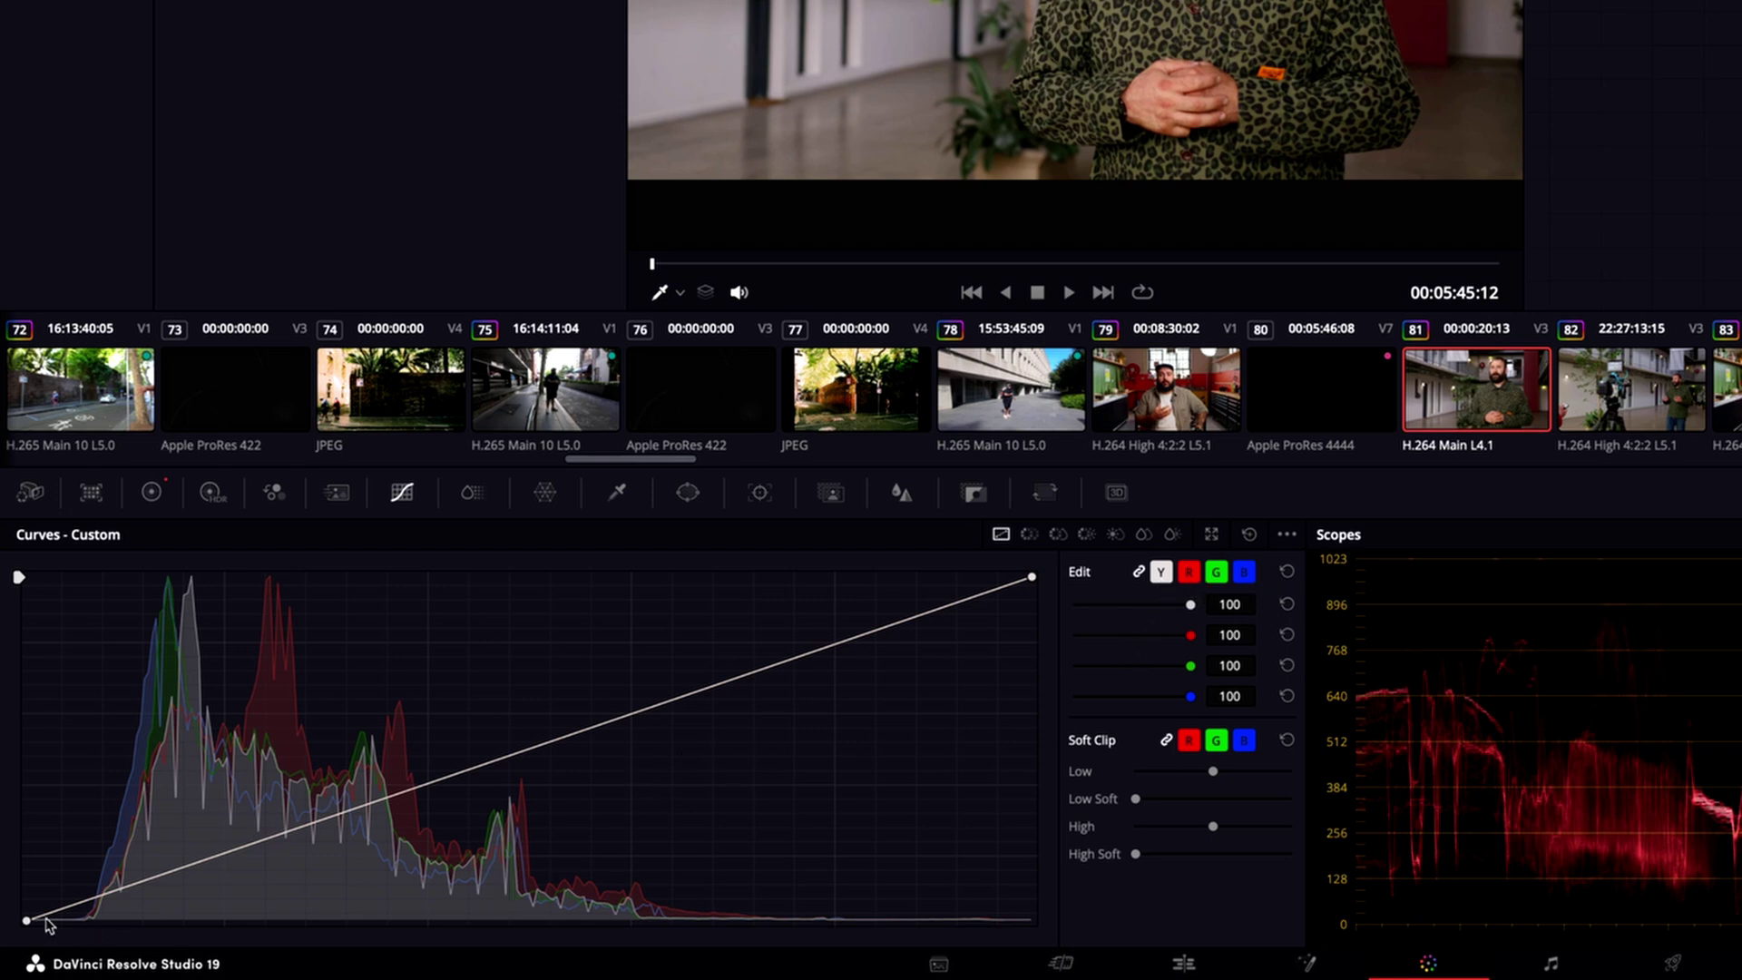
# Move the custom curve's black point right and its white point left
pyautogui.moveTo(28, 923); pyautogui.dragTo(51, 925)
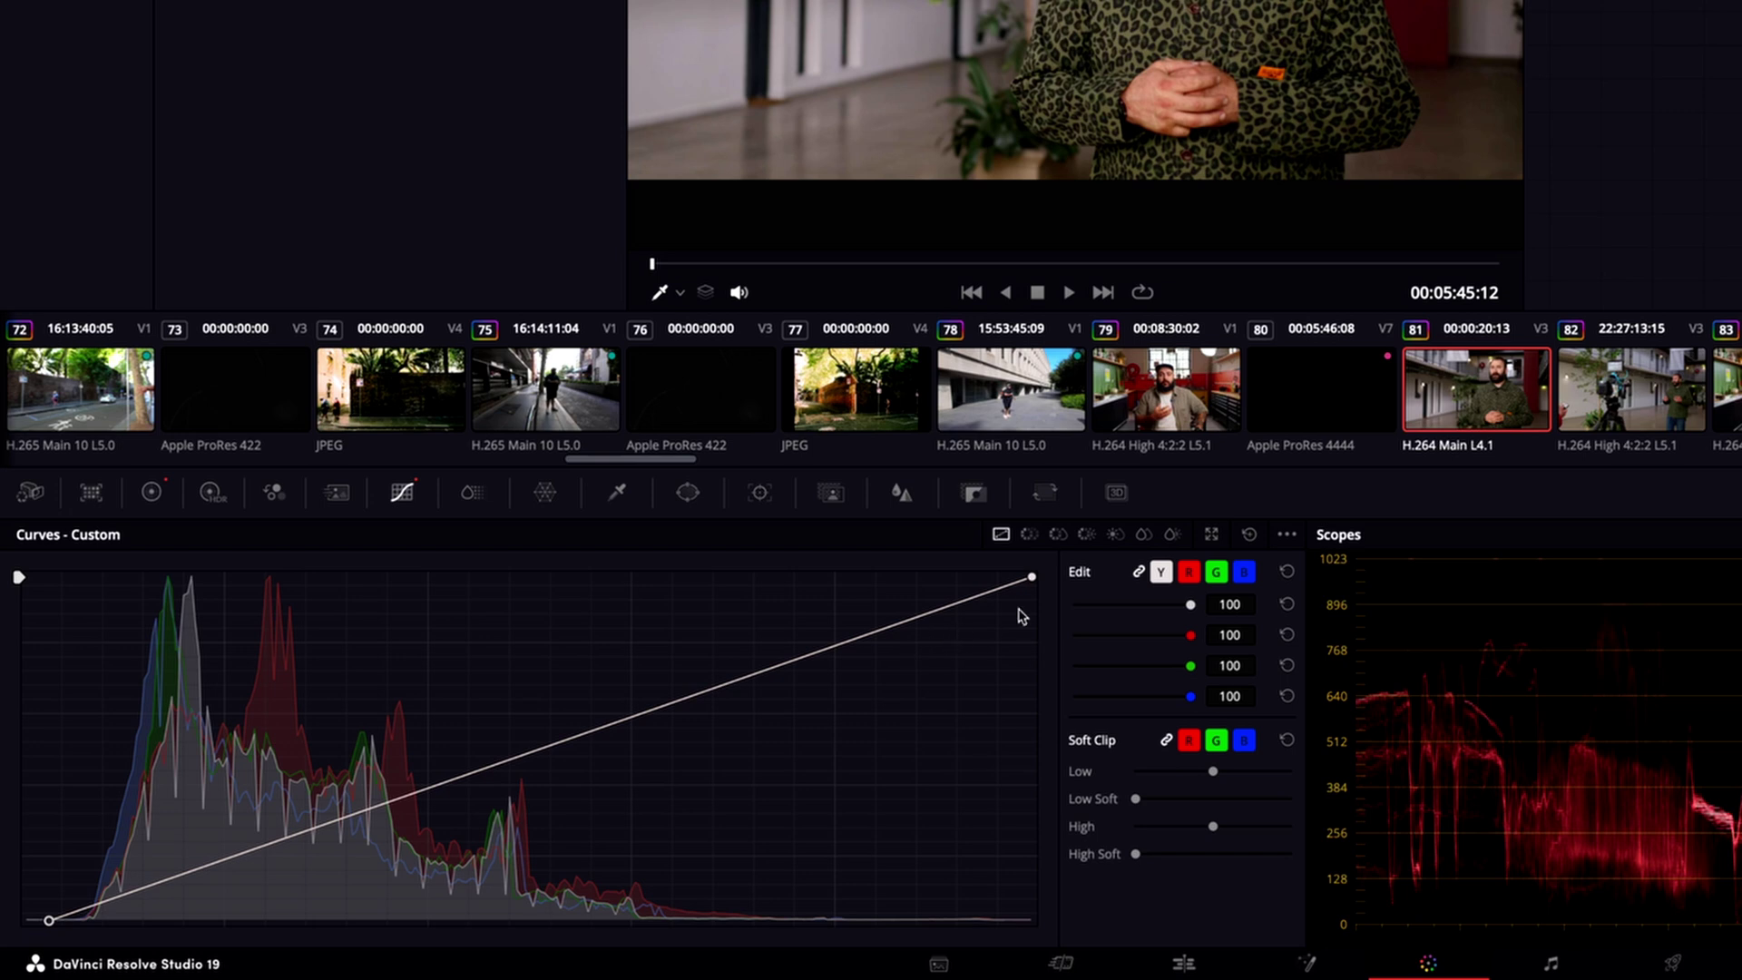
pyautogui.moveTo(1031, 582); pyautogui.dragTo(1000, 582)
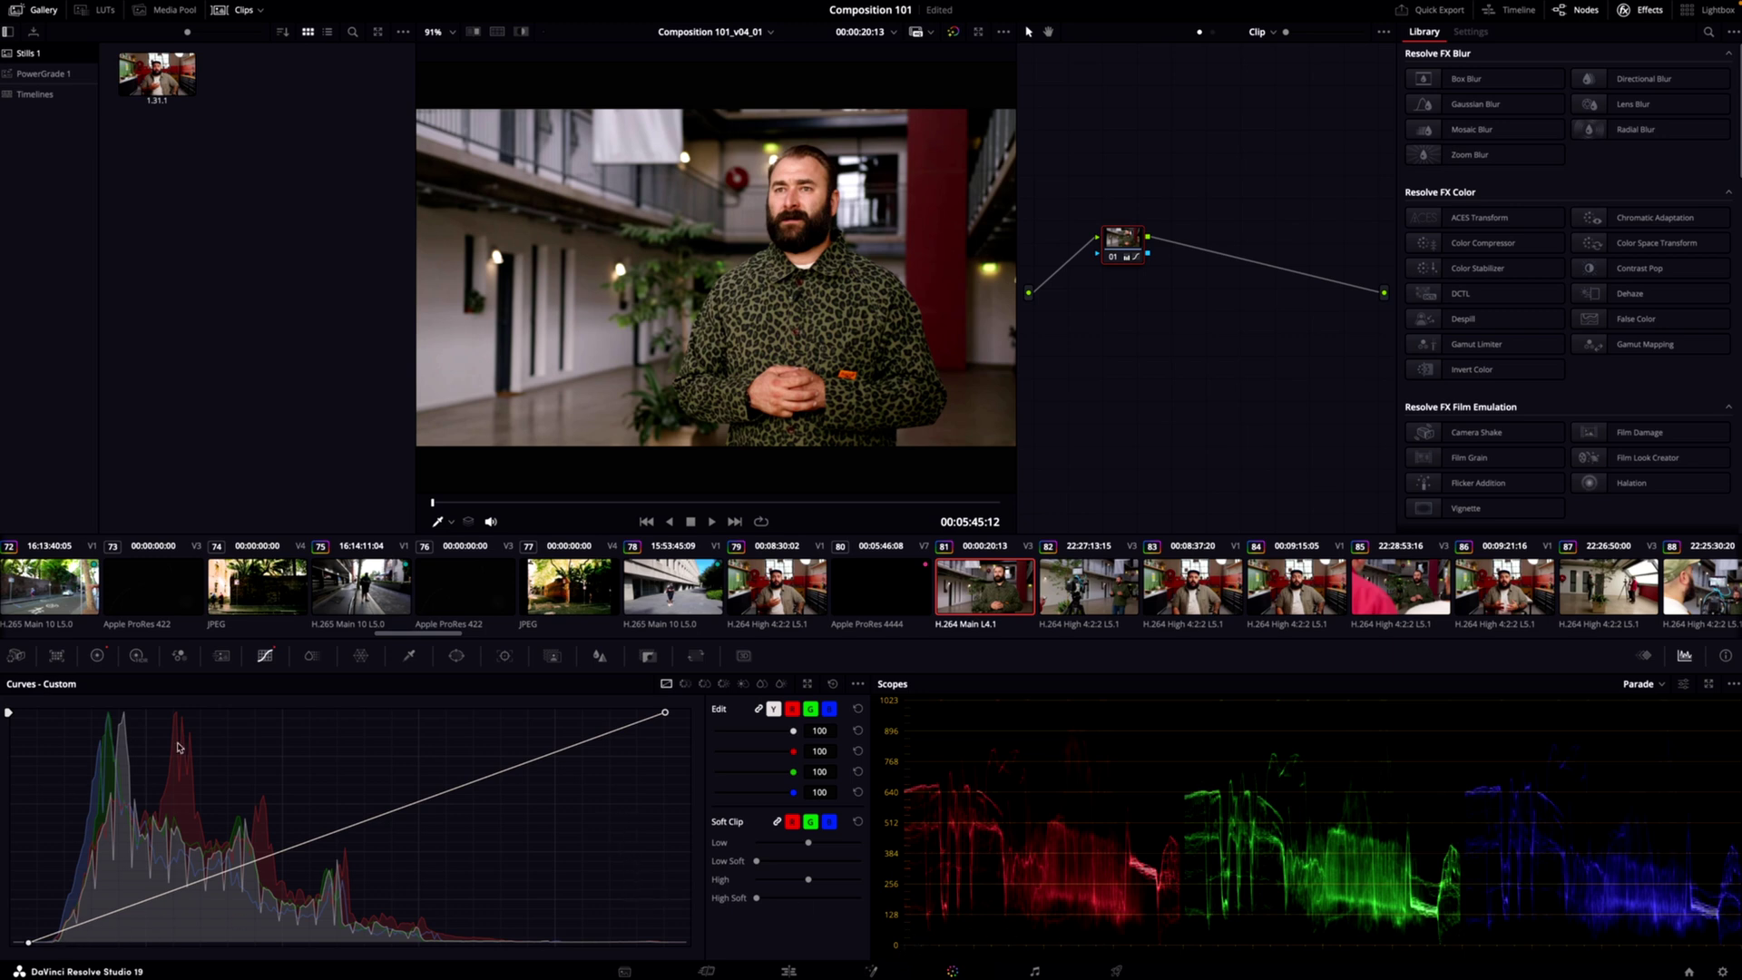
# Switch the scope display to a histogram
pyautogui.click(1641, 684)
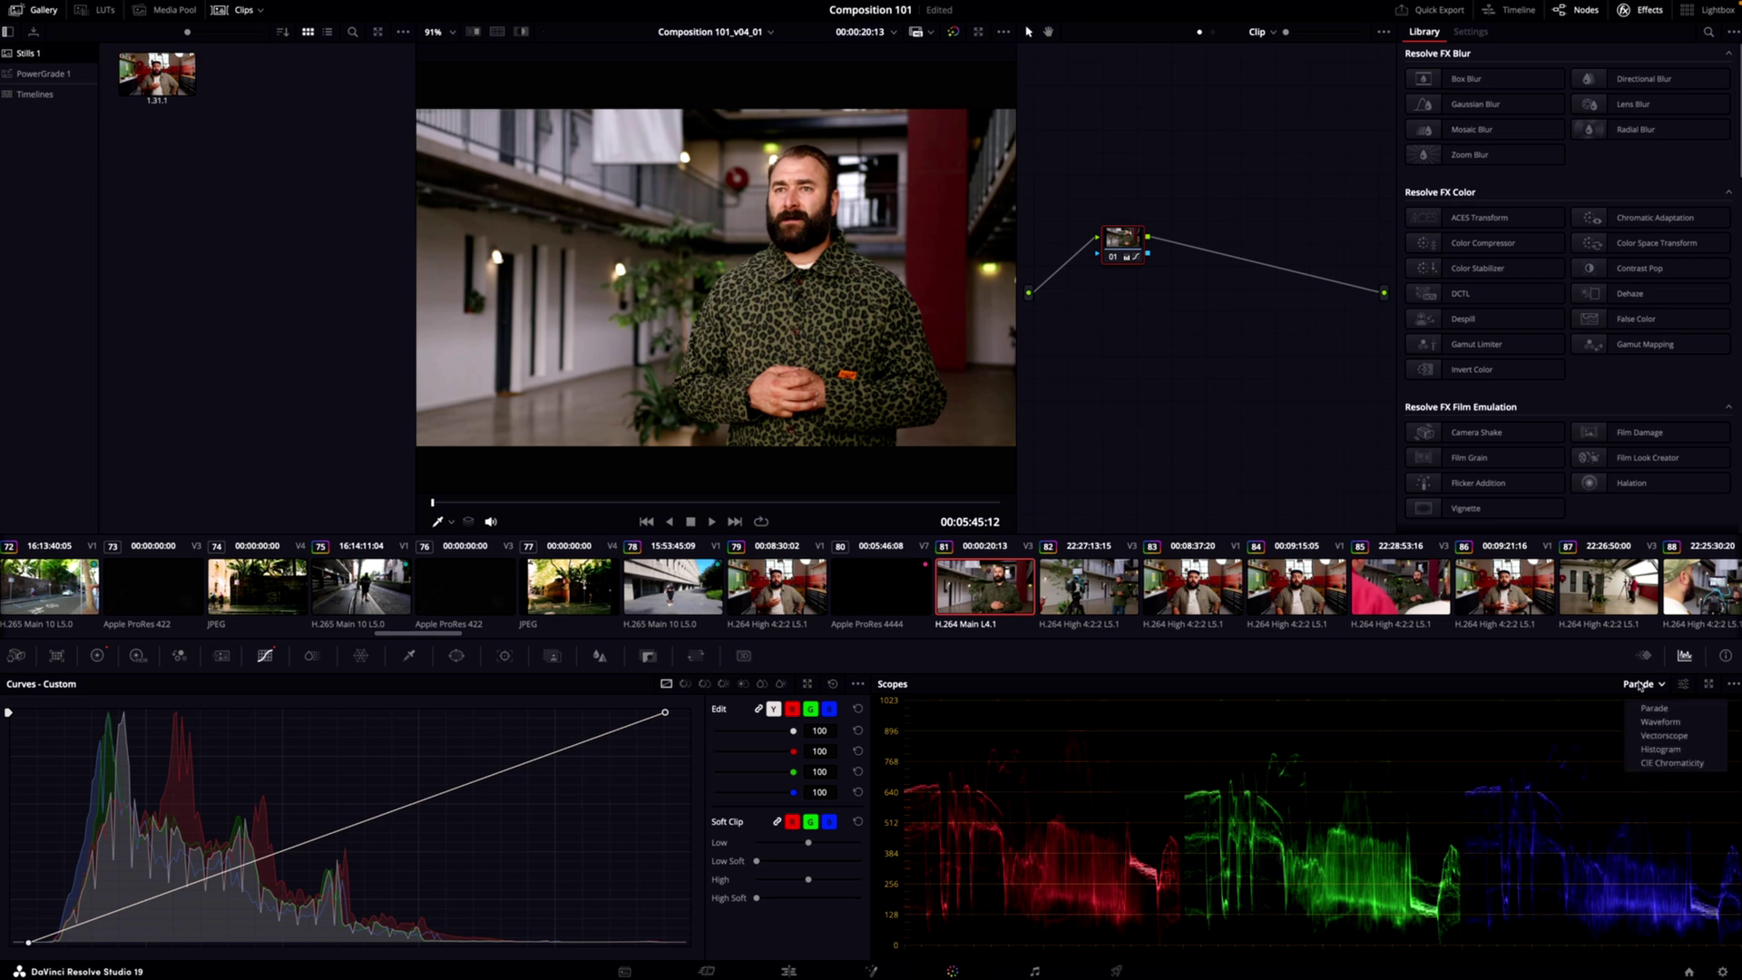
pyautogui.click(1654, 750)
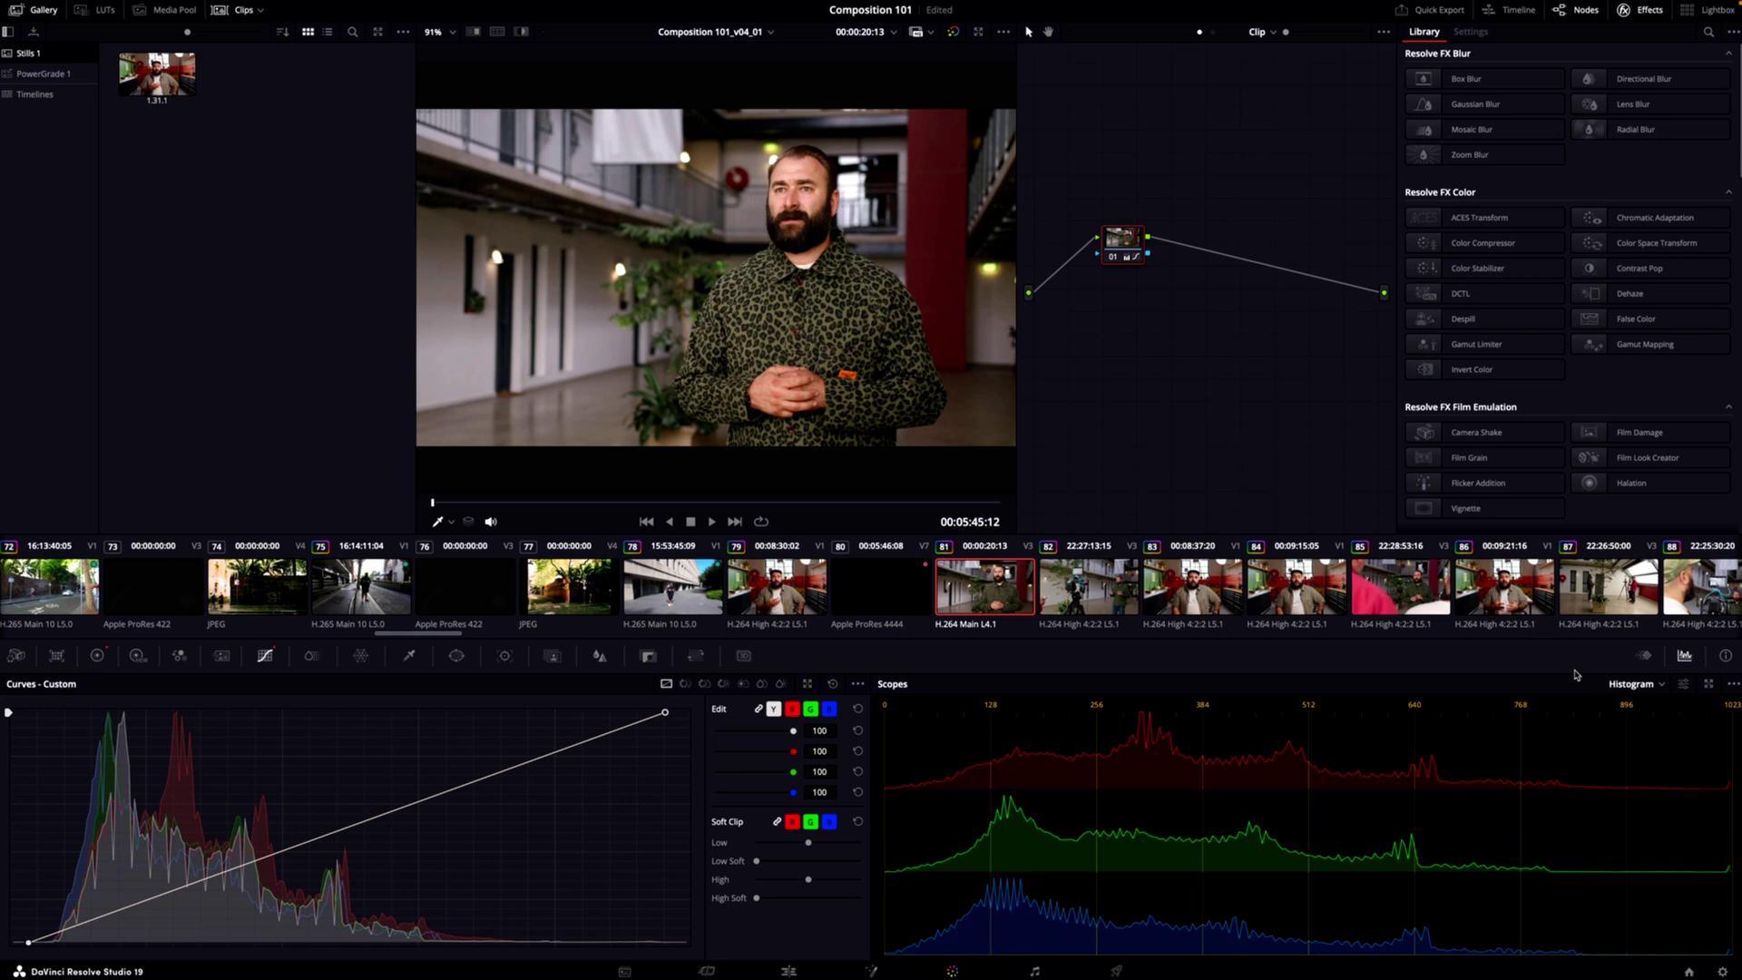
pyautogui.click(1633, 685)
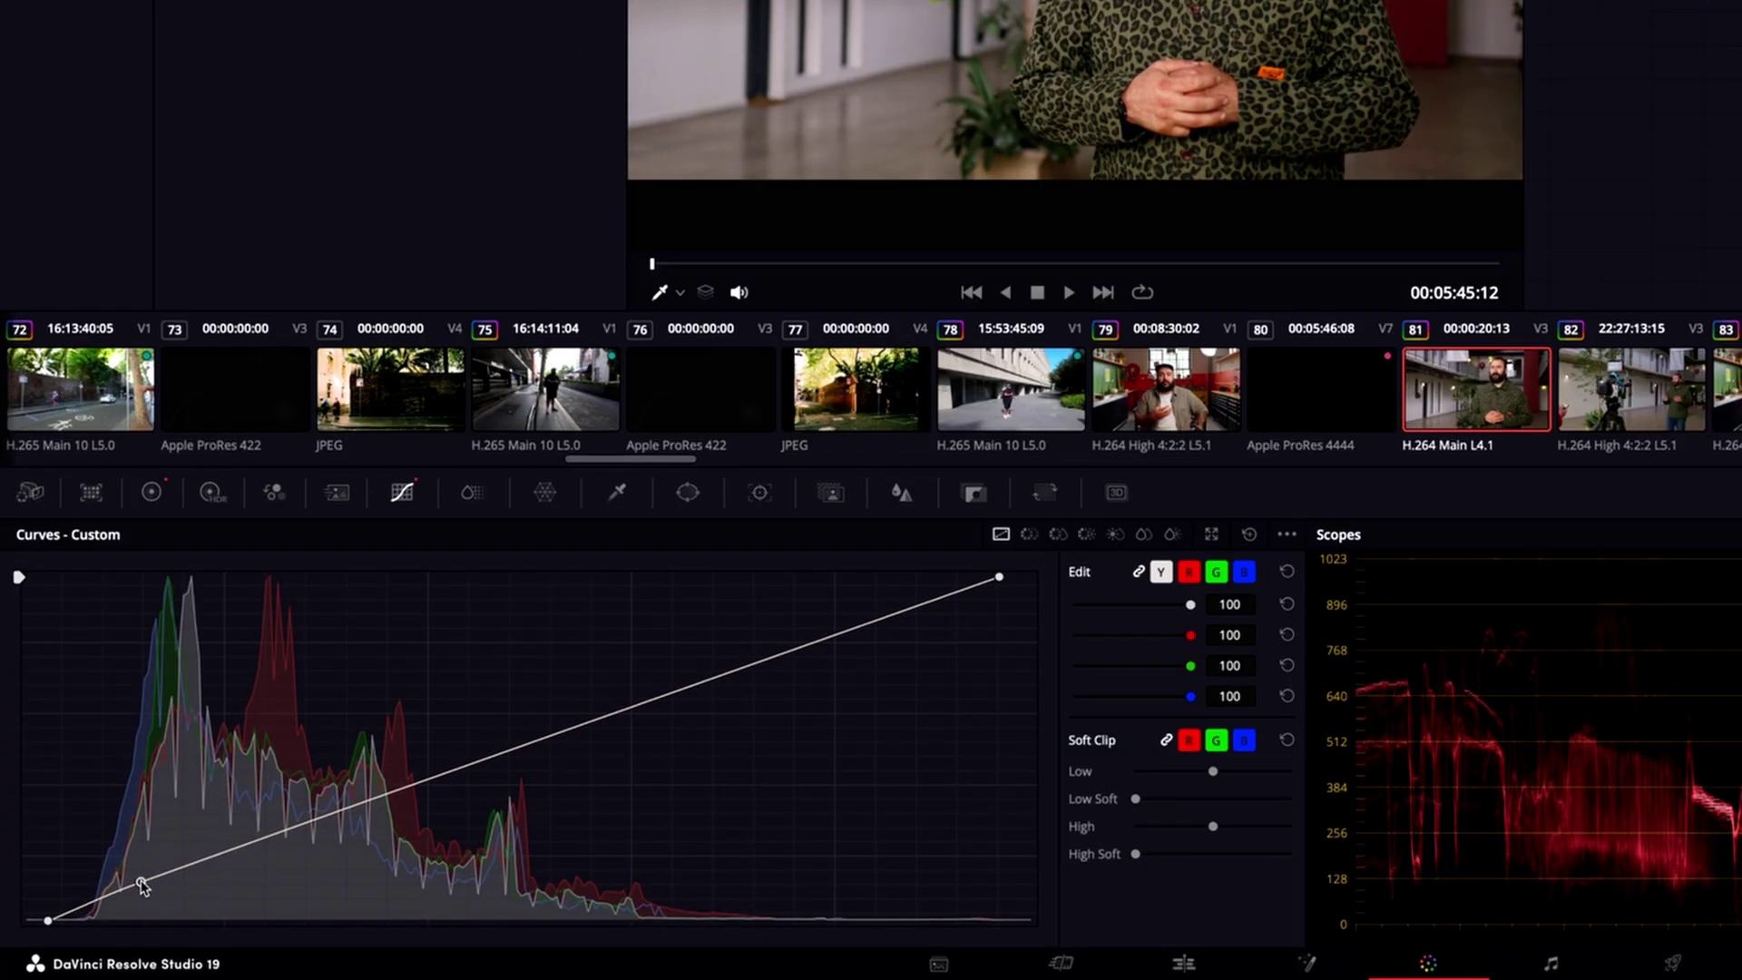
# Shape the Lum vs Sat curve to boost saturation in shadows and upper-middle tones
pyautogui.moveTo(135, 896); pyautogui.dragTo(126, 905)
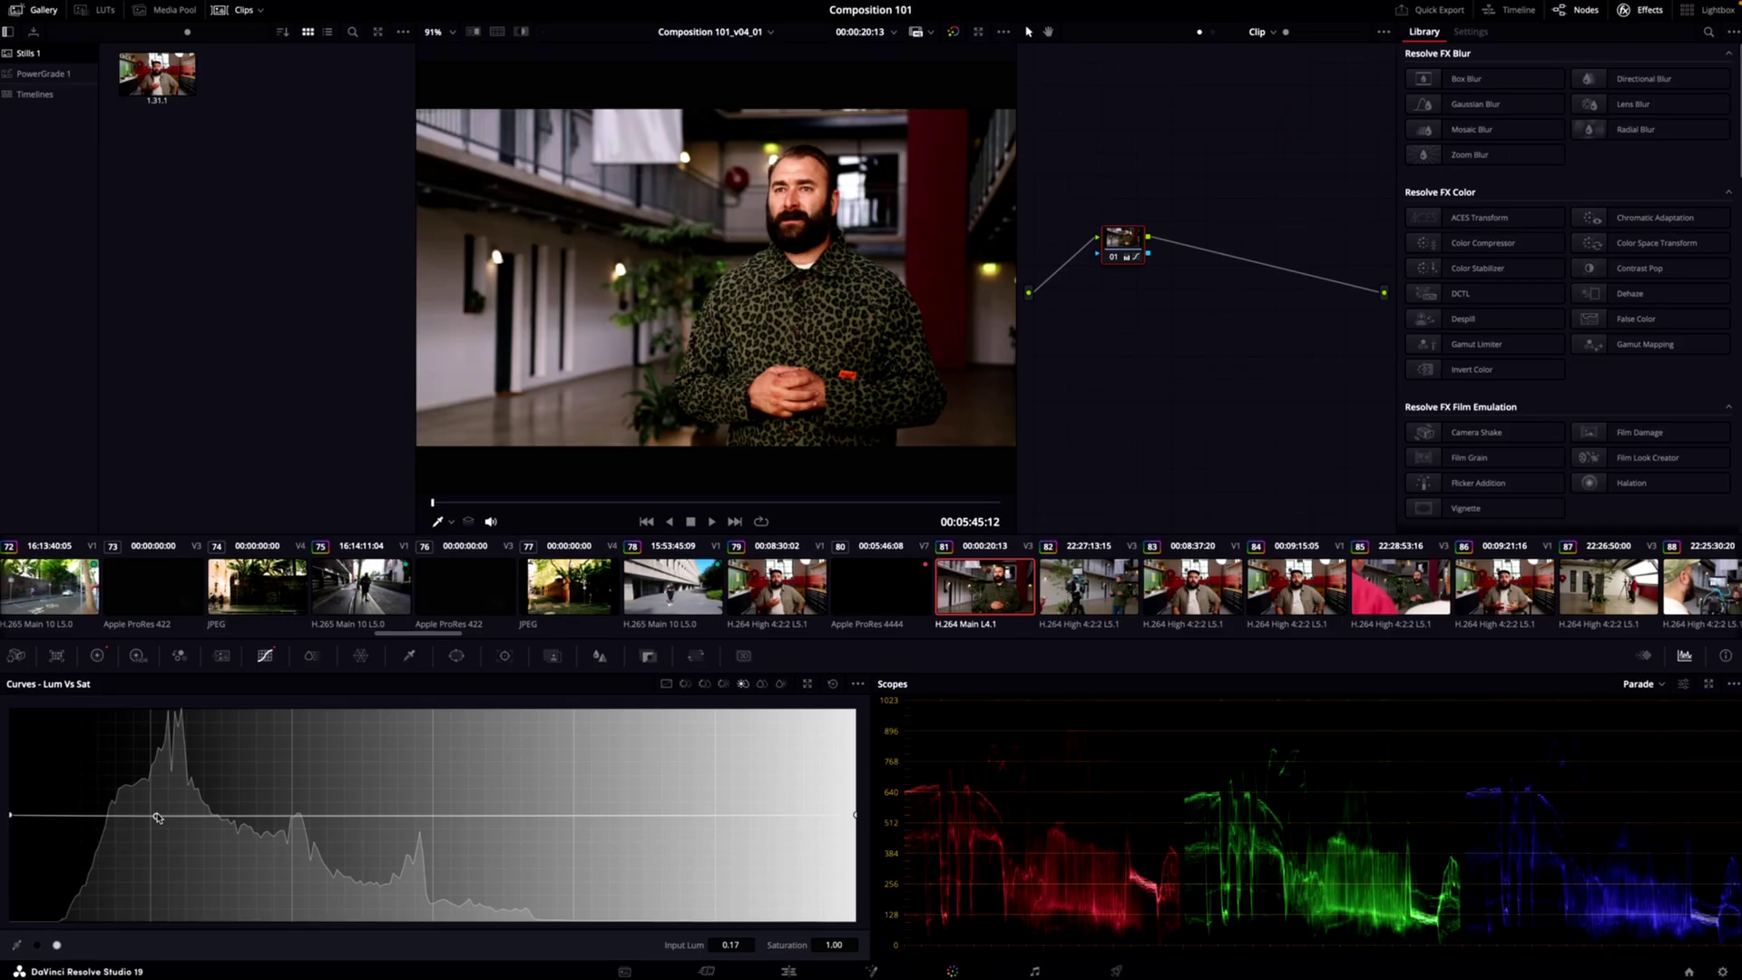
pyautogui.moveTo(158, 816); pyautogui.dragTo(161, 805)
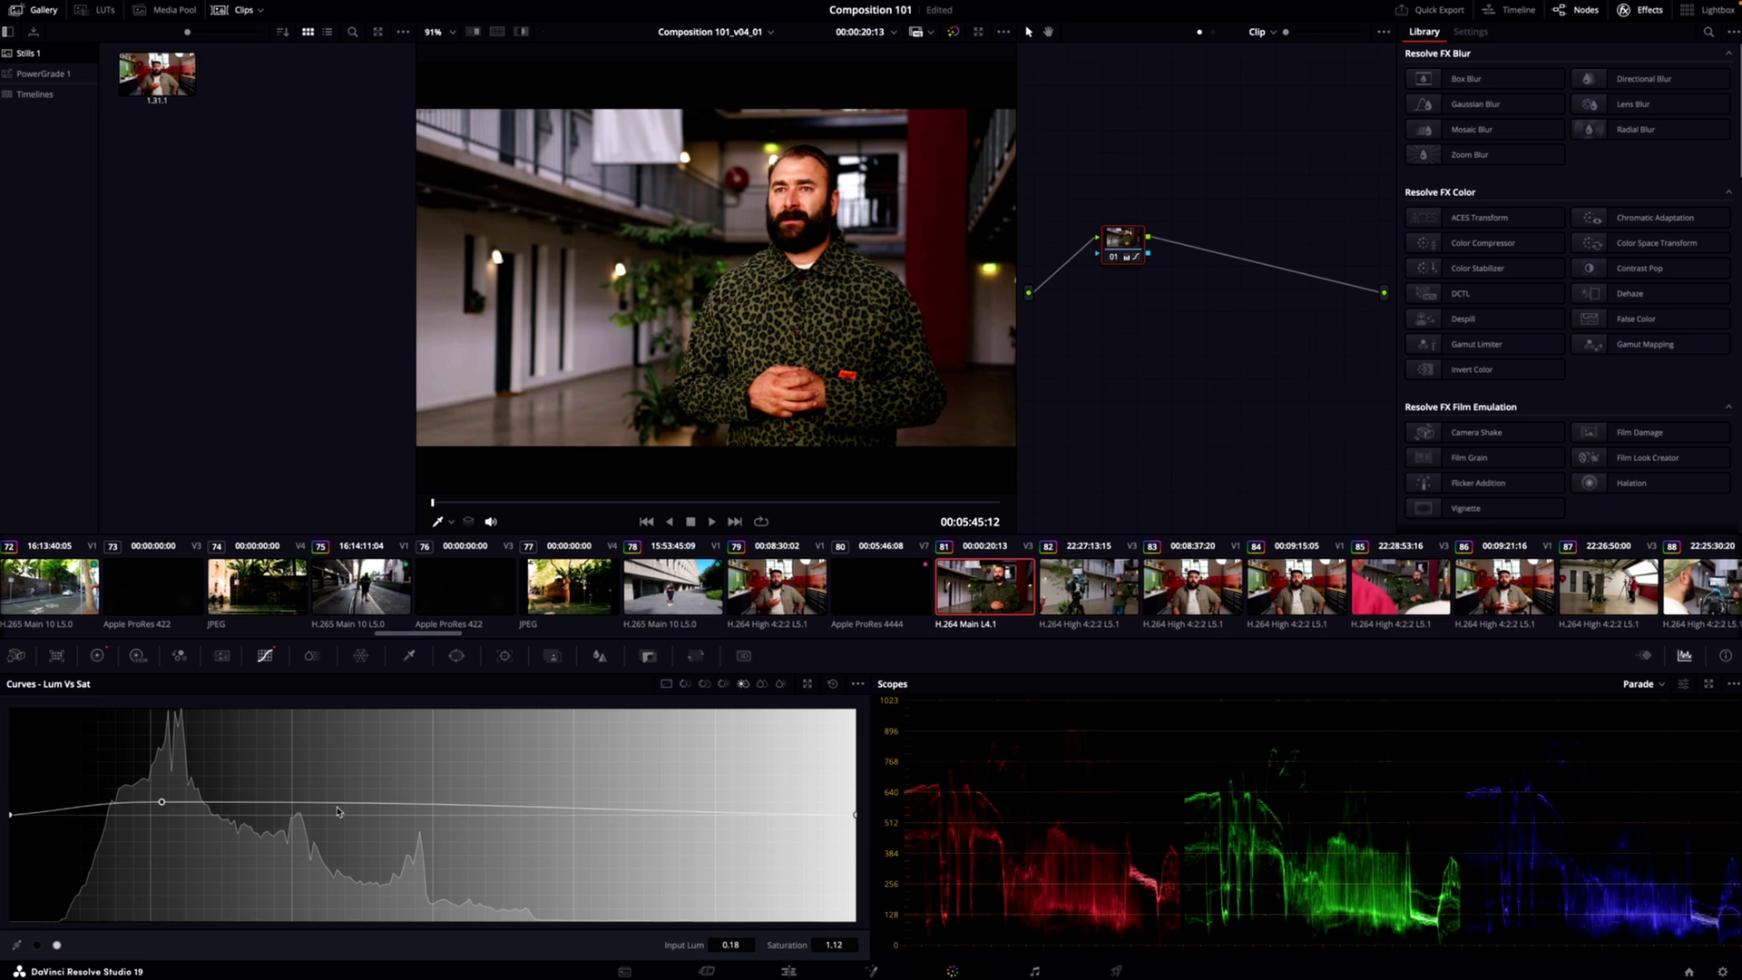
pyautogui.moveTo(309, 810); pyautogui.dragTo(307, 809)
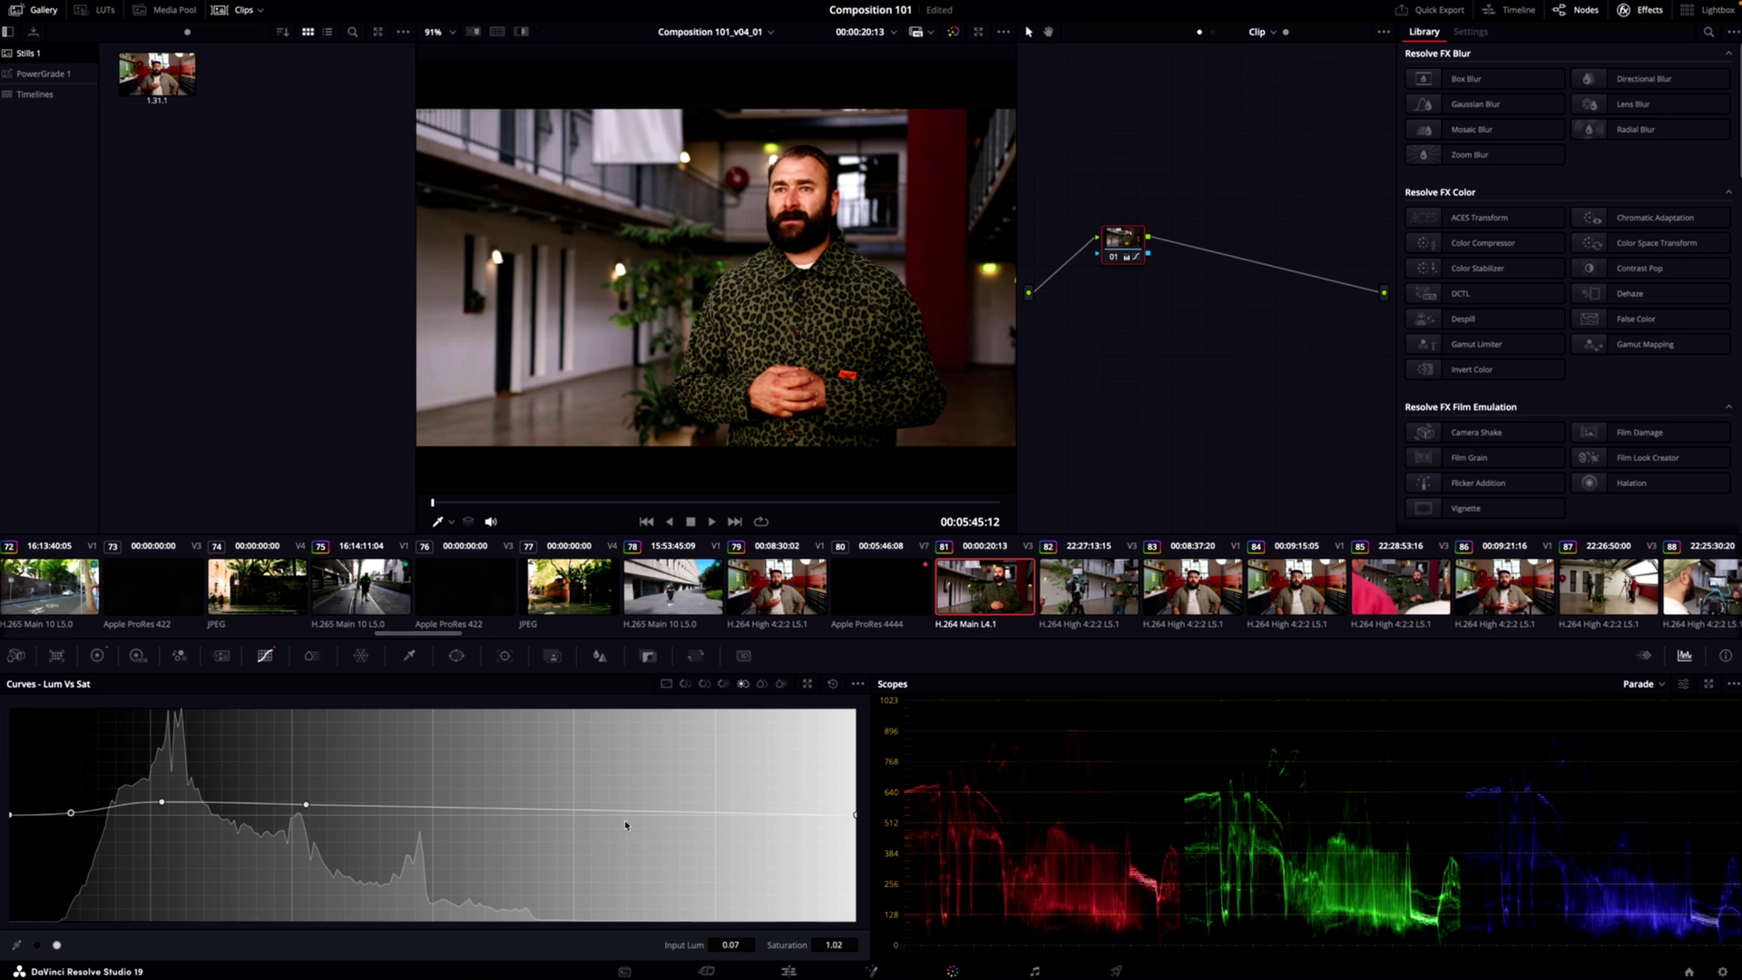
pyautogui.moveTo(545, 819); pyautogui.dragTo(545, 803)
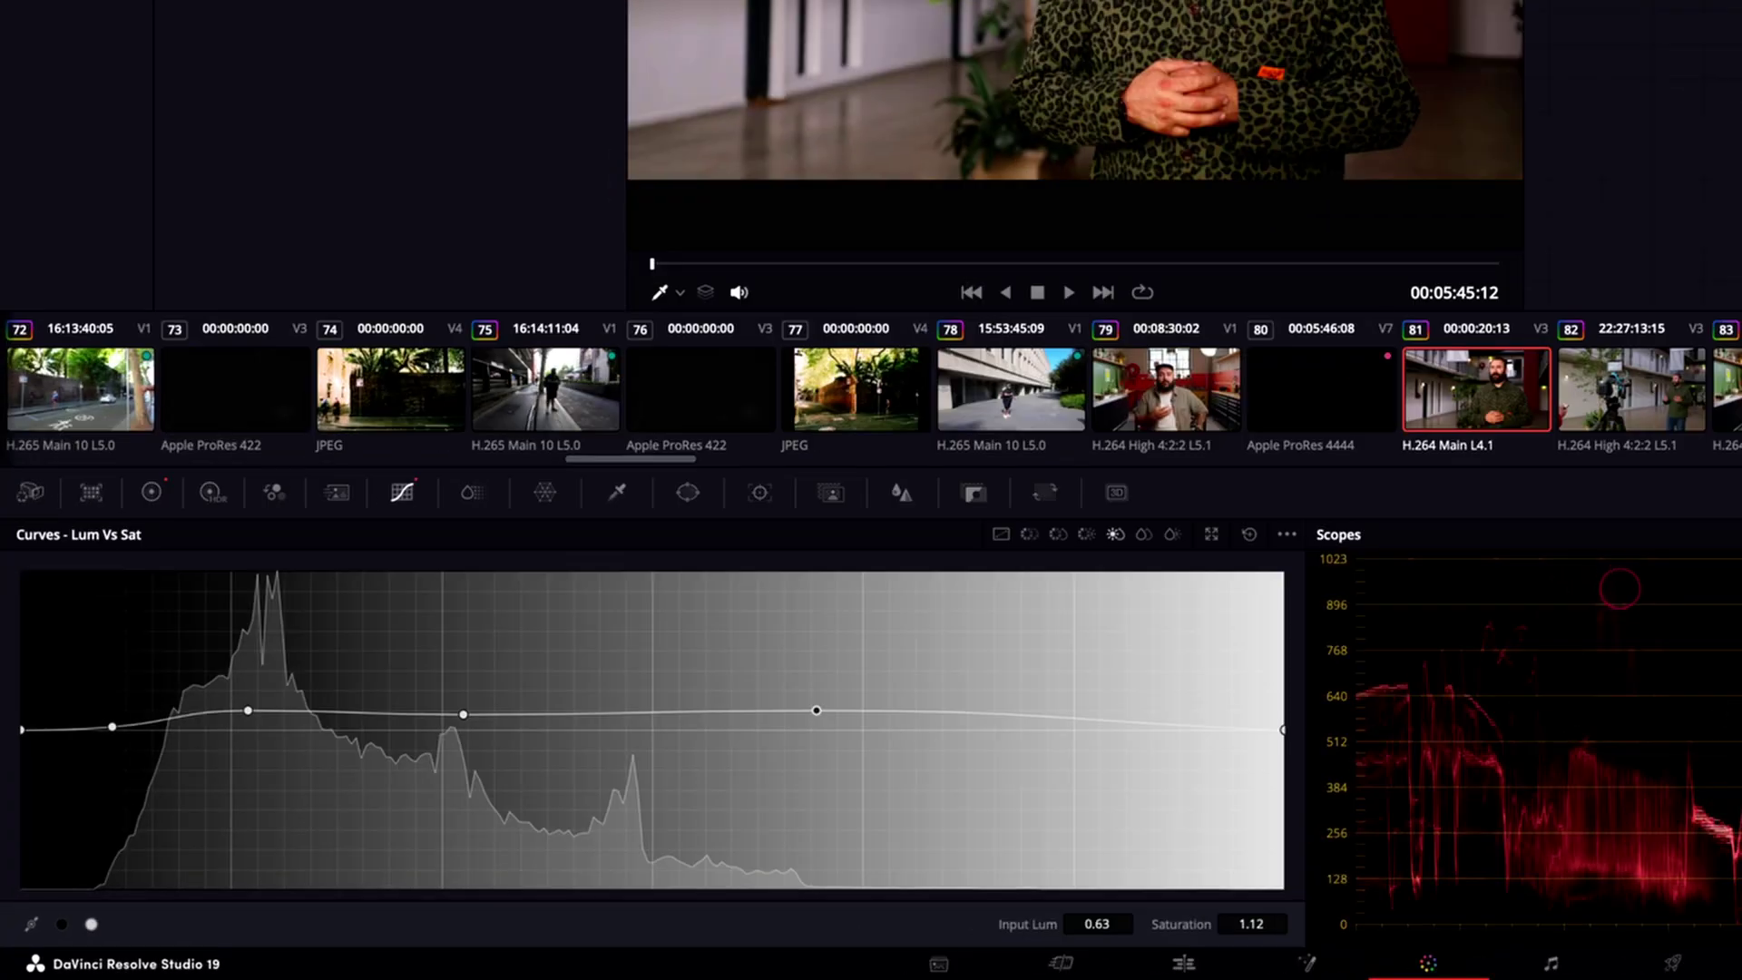
# In Hue vs Sat, cut an orange-yellow band's saturation to about half
pyautogui.click(1059, 536)
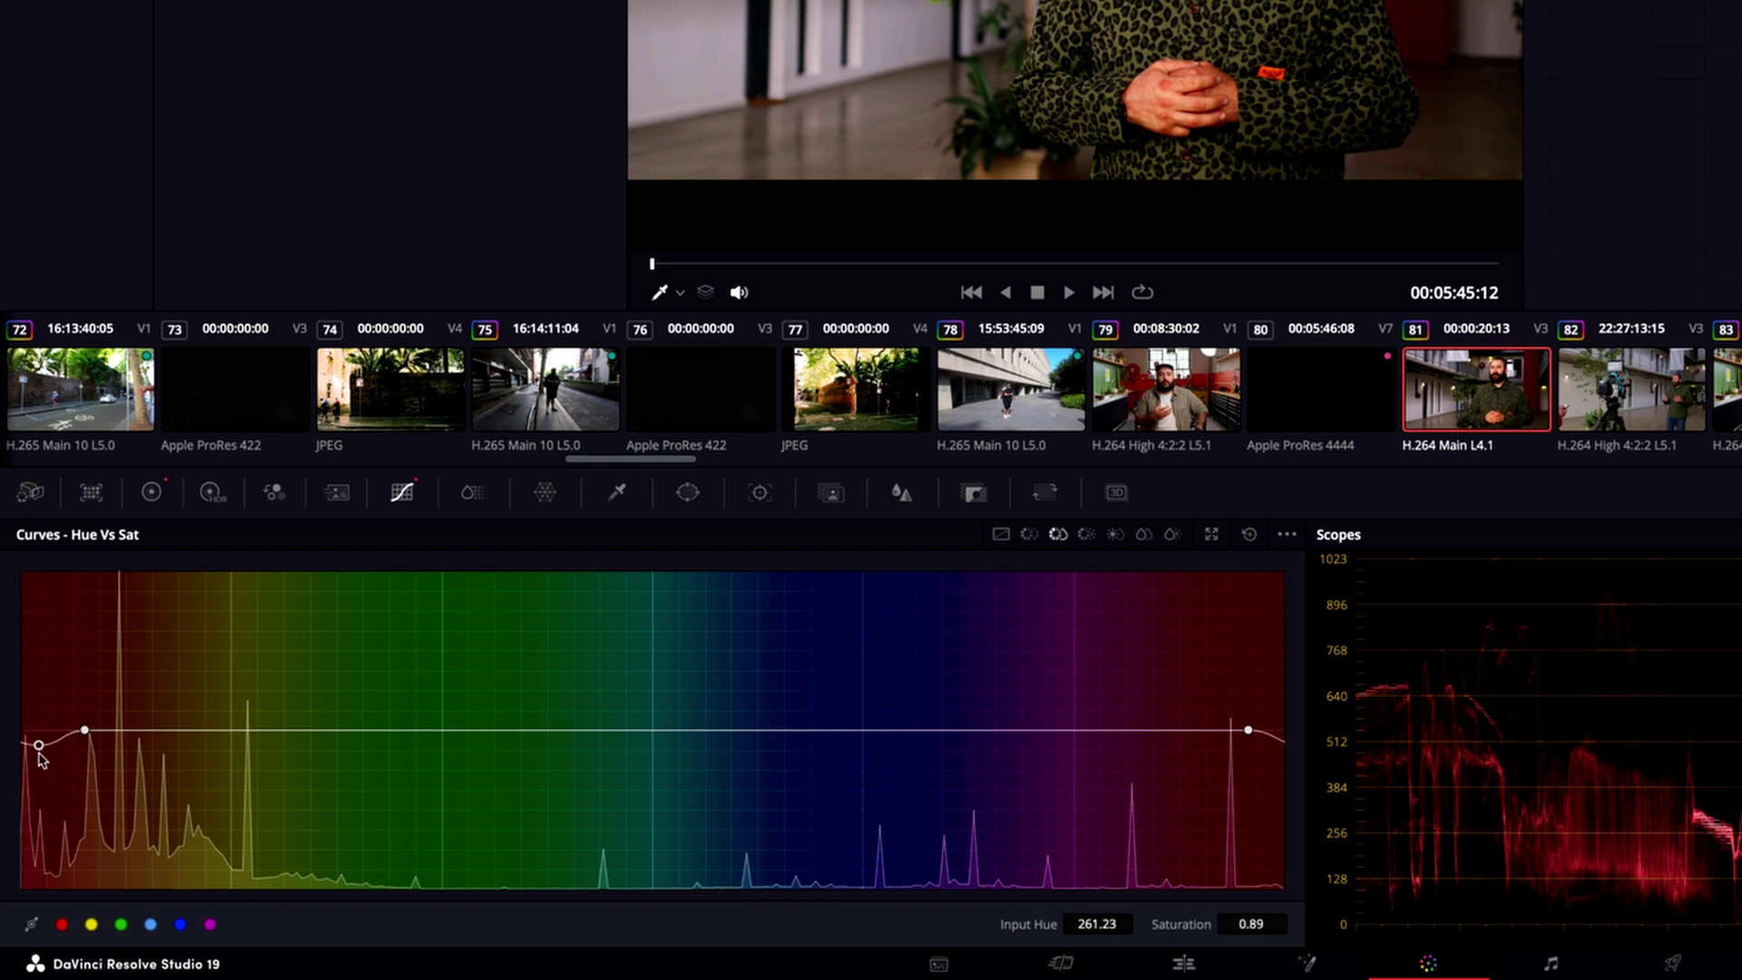
pyautogui.moveTo(39, 750); pyautogui.dragTo(41, 775)
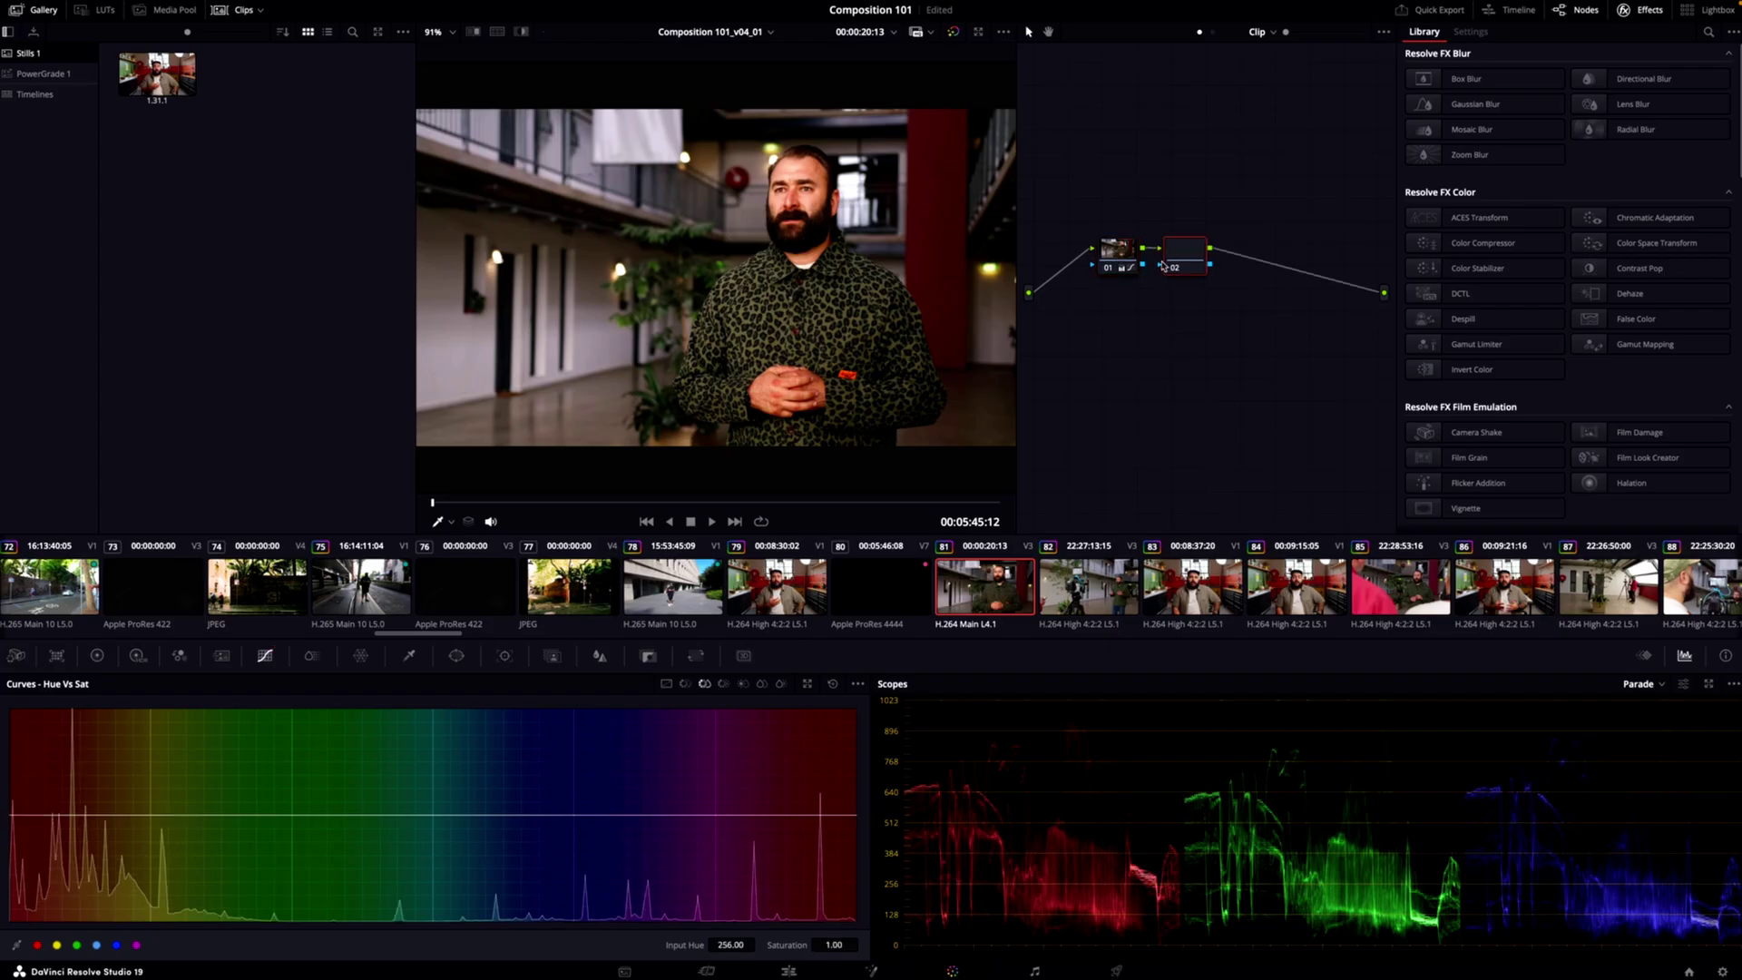
# Select the other node, show the primary color wheels, and grab a still with Ctrl+Alt+G
pyautogui.click(1165, 262)
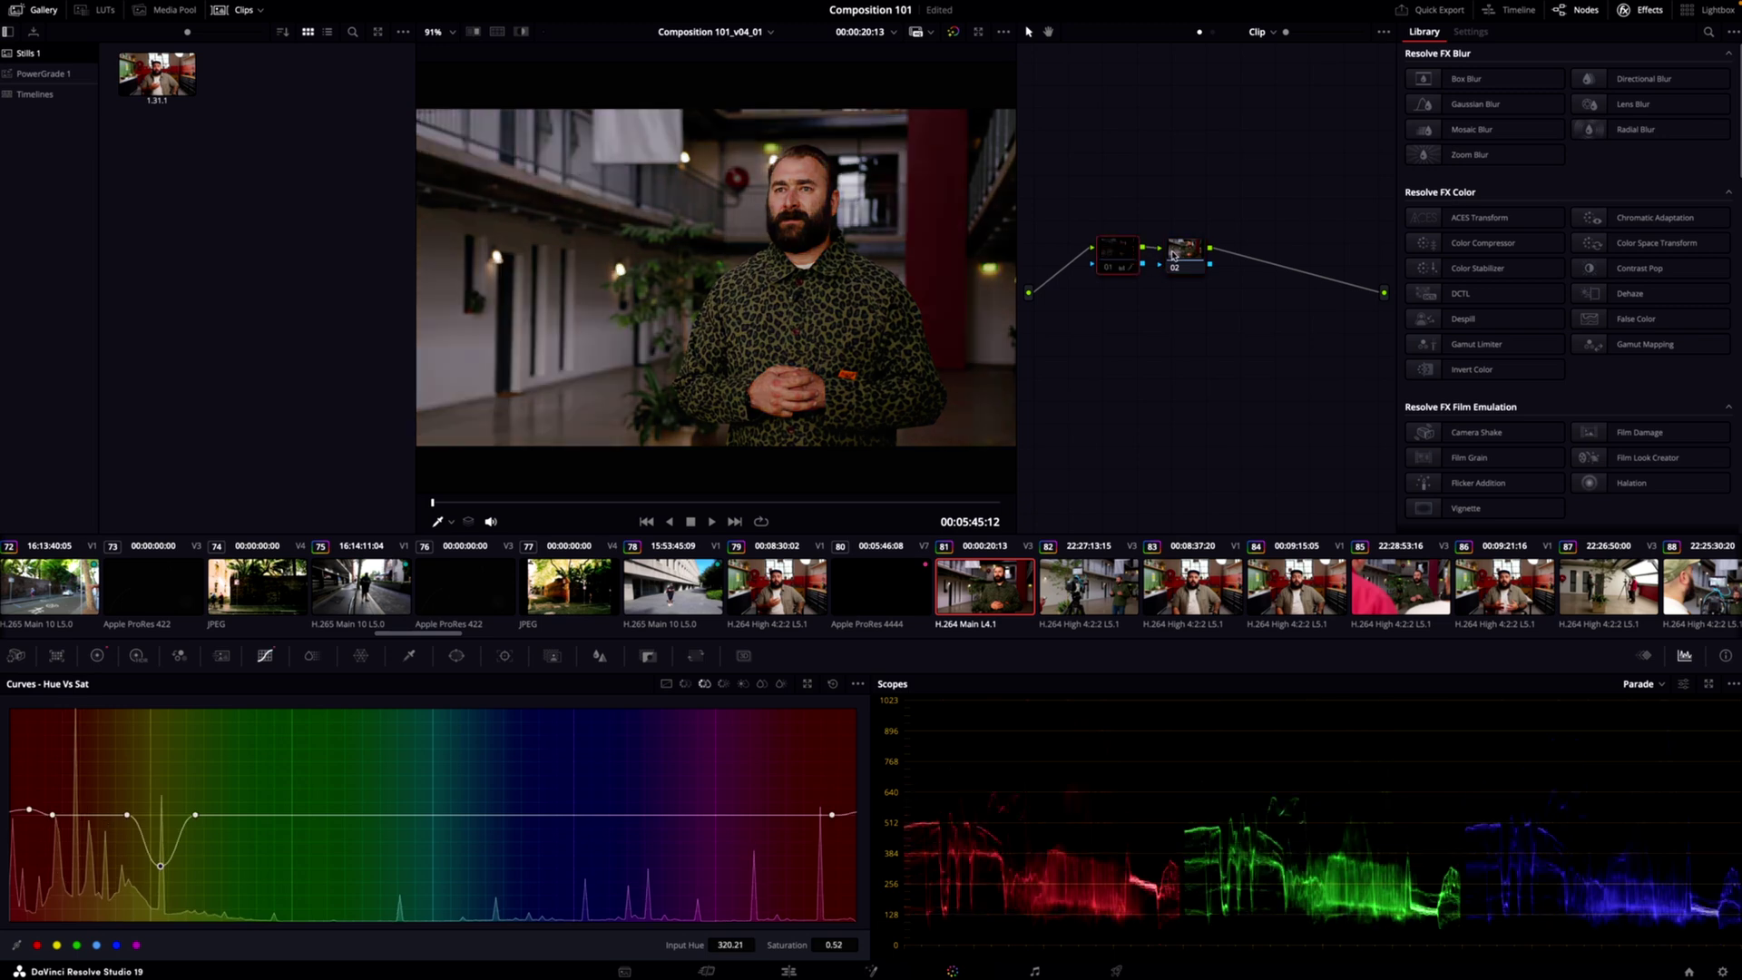
pyautogui.click(96, 655)
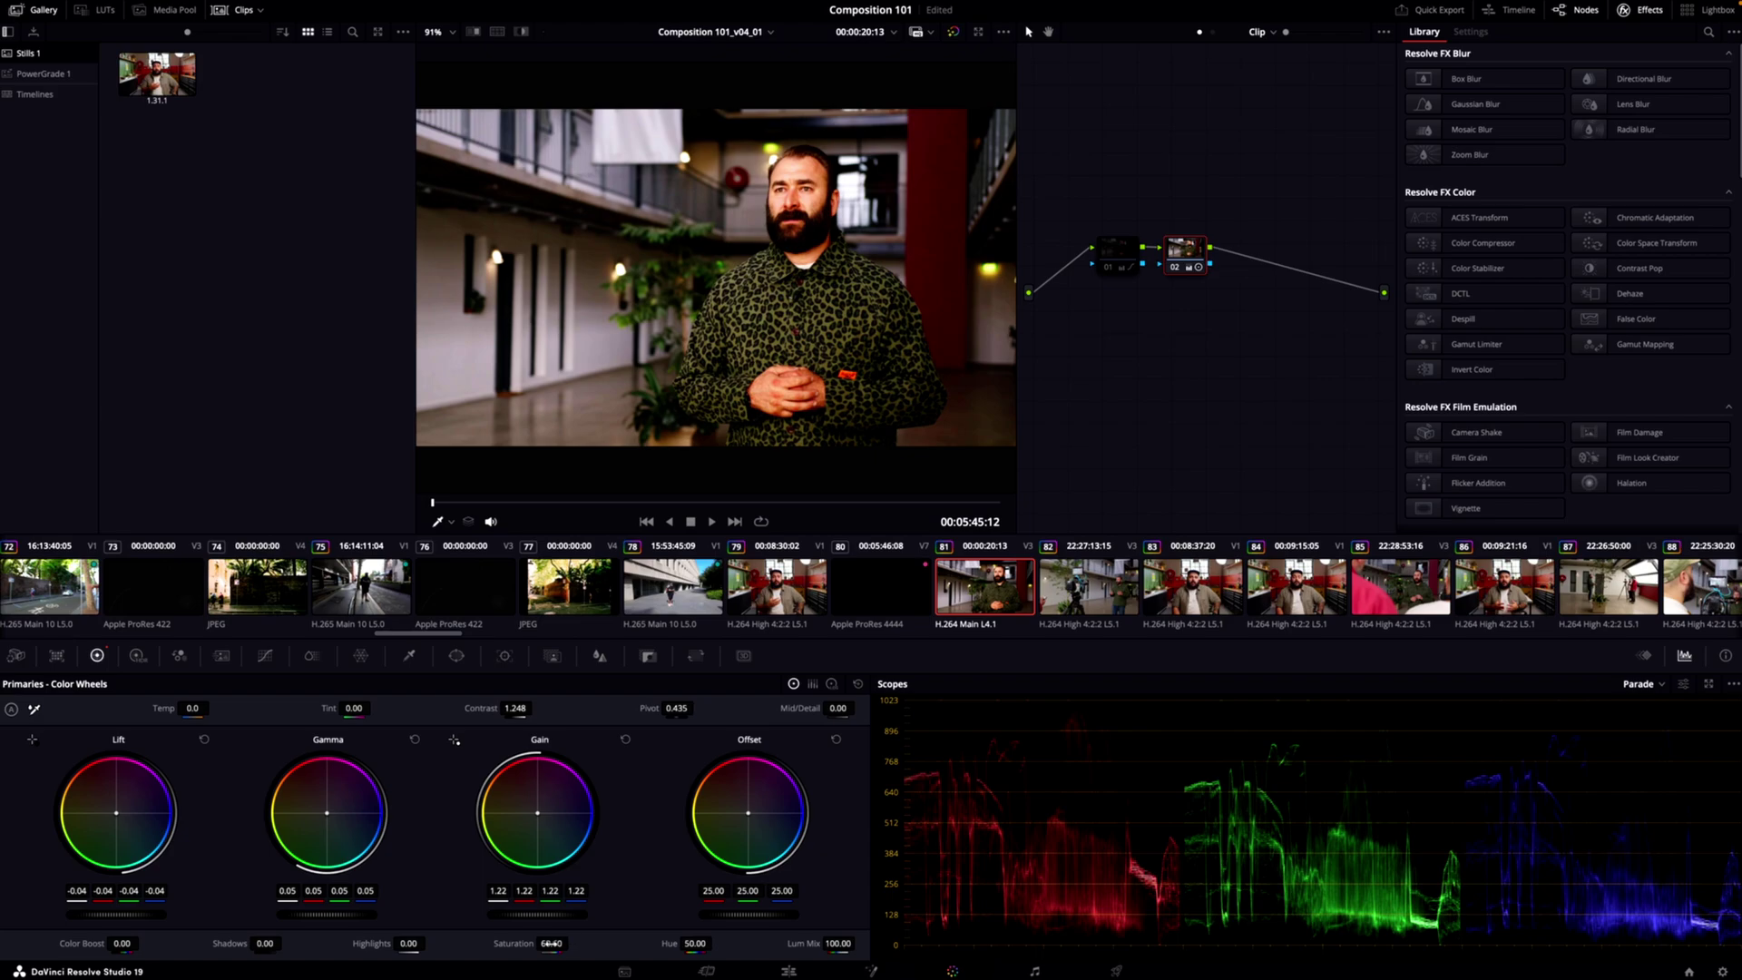
pyautogui.hotkey('ctrl', 'alt', 'g')
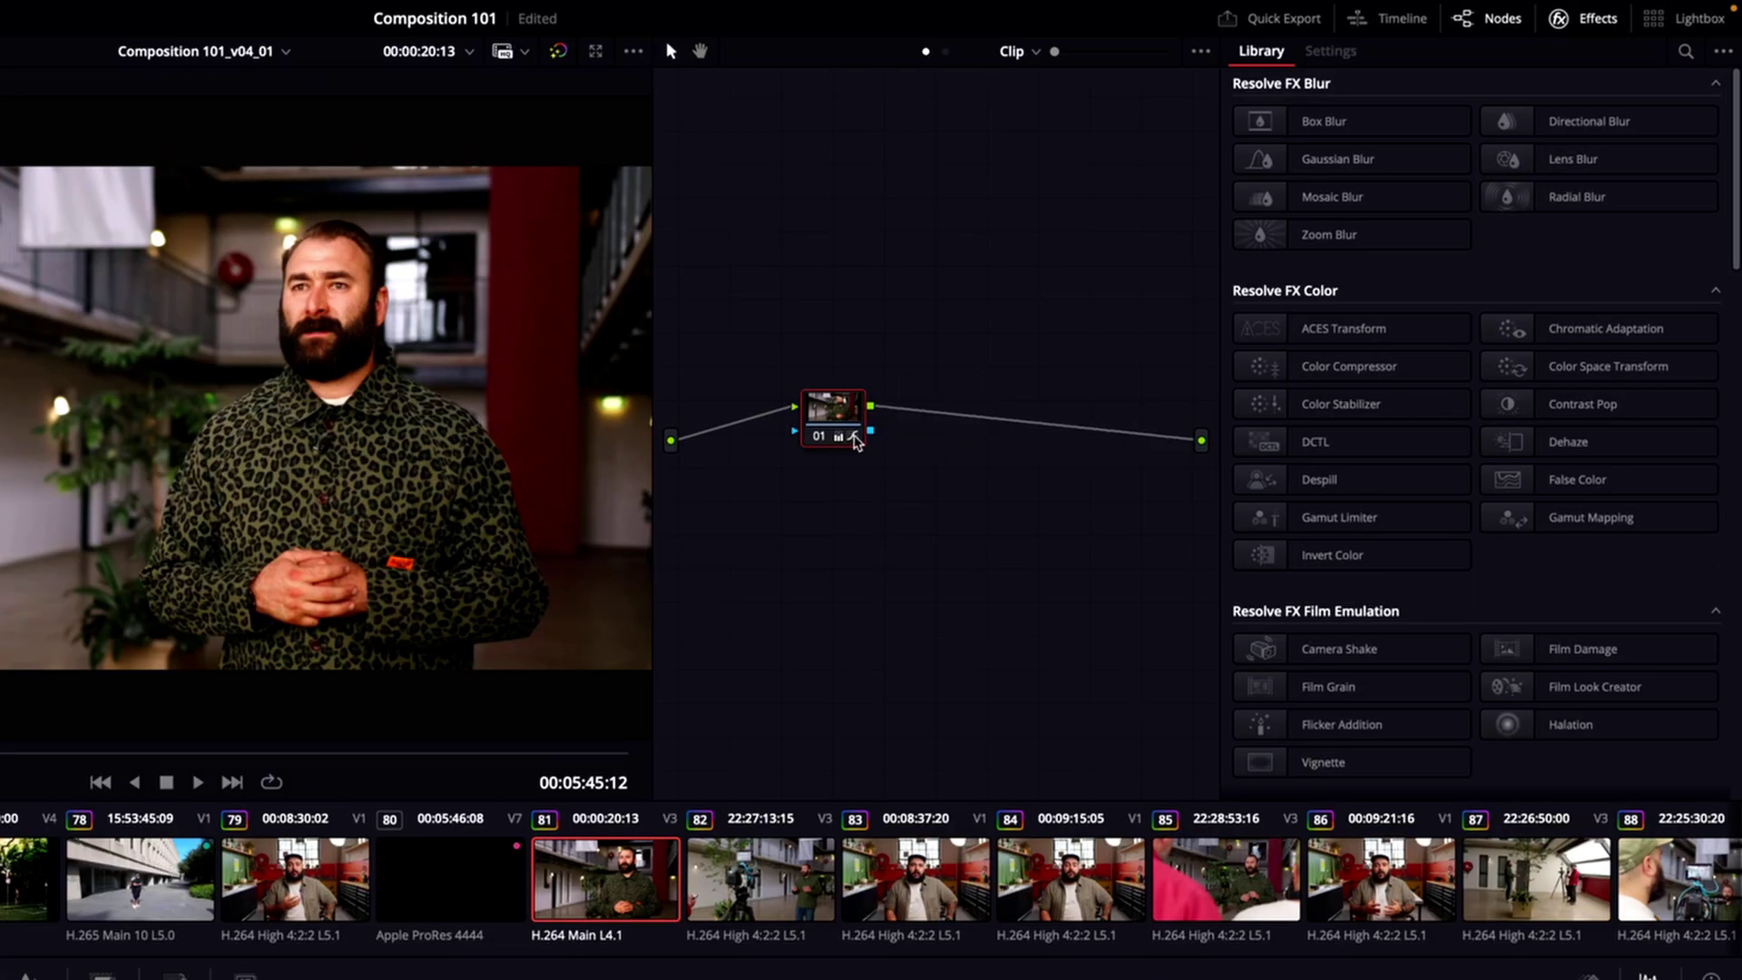
# Add a serial node after node 01 and key the skin with a tightened-saturation HSL qualifier
pyautogui.rightClick(1151, 273)
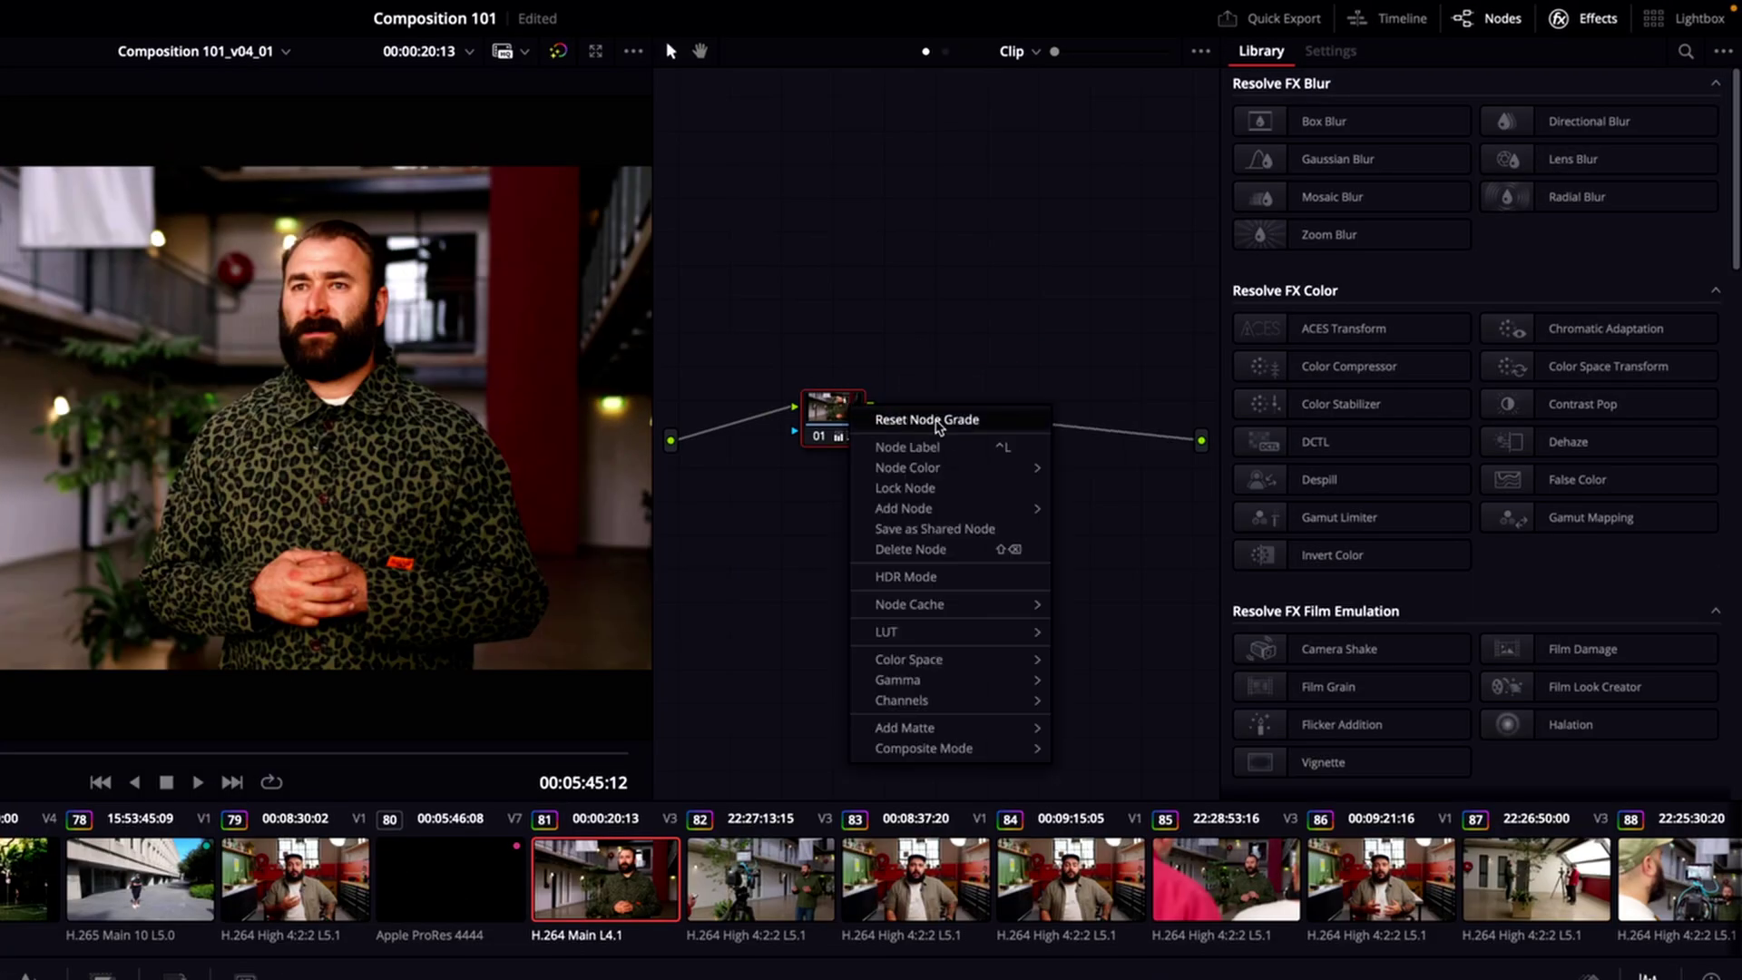
pyautogui.moveTo(904, 509)
pyautogui.click(1106, 512)
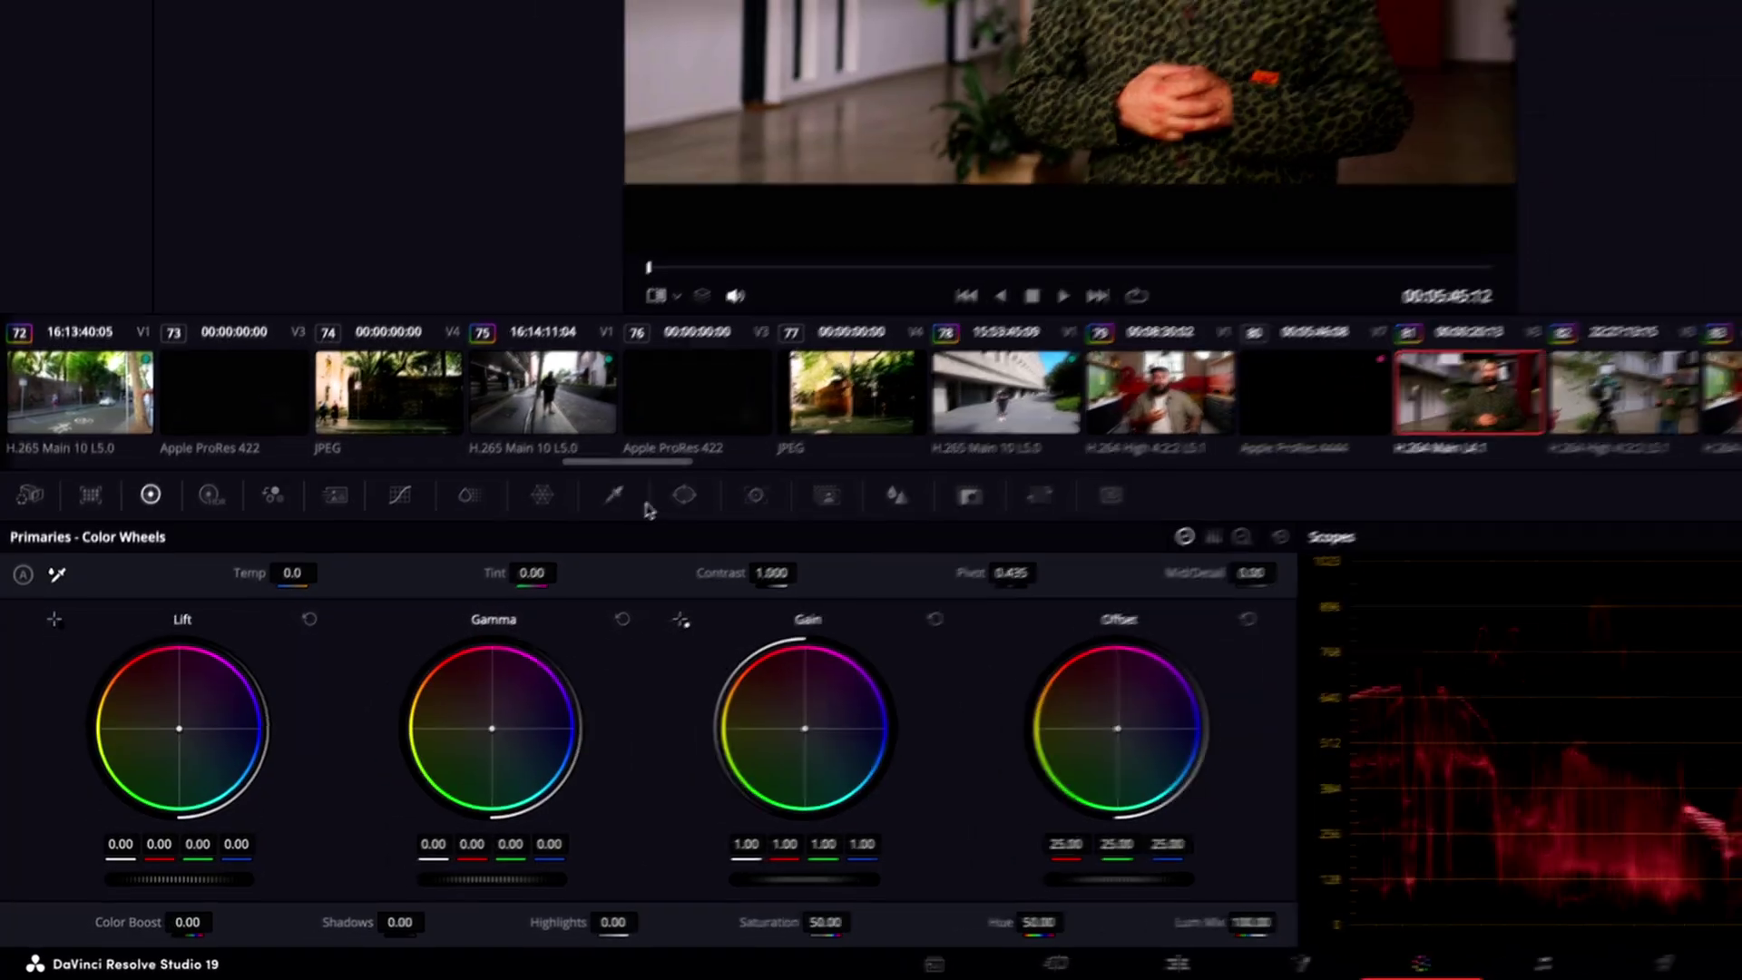
pyautogui.click(616, 492)
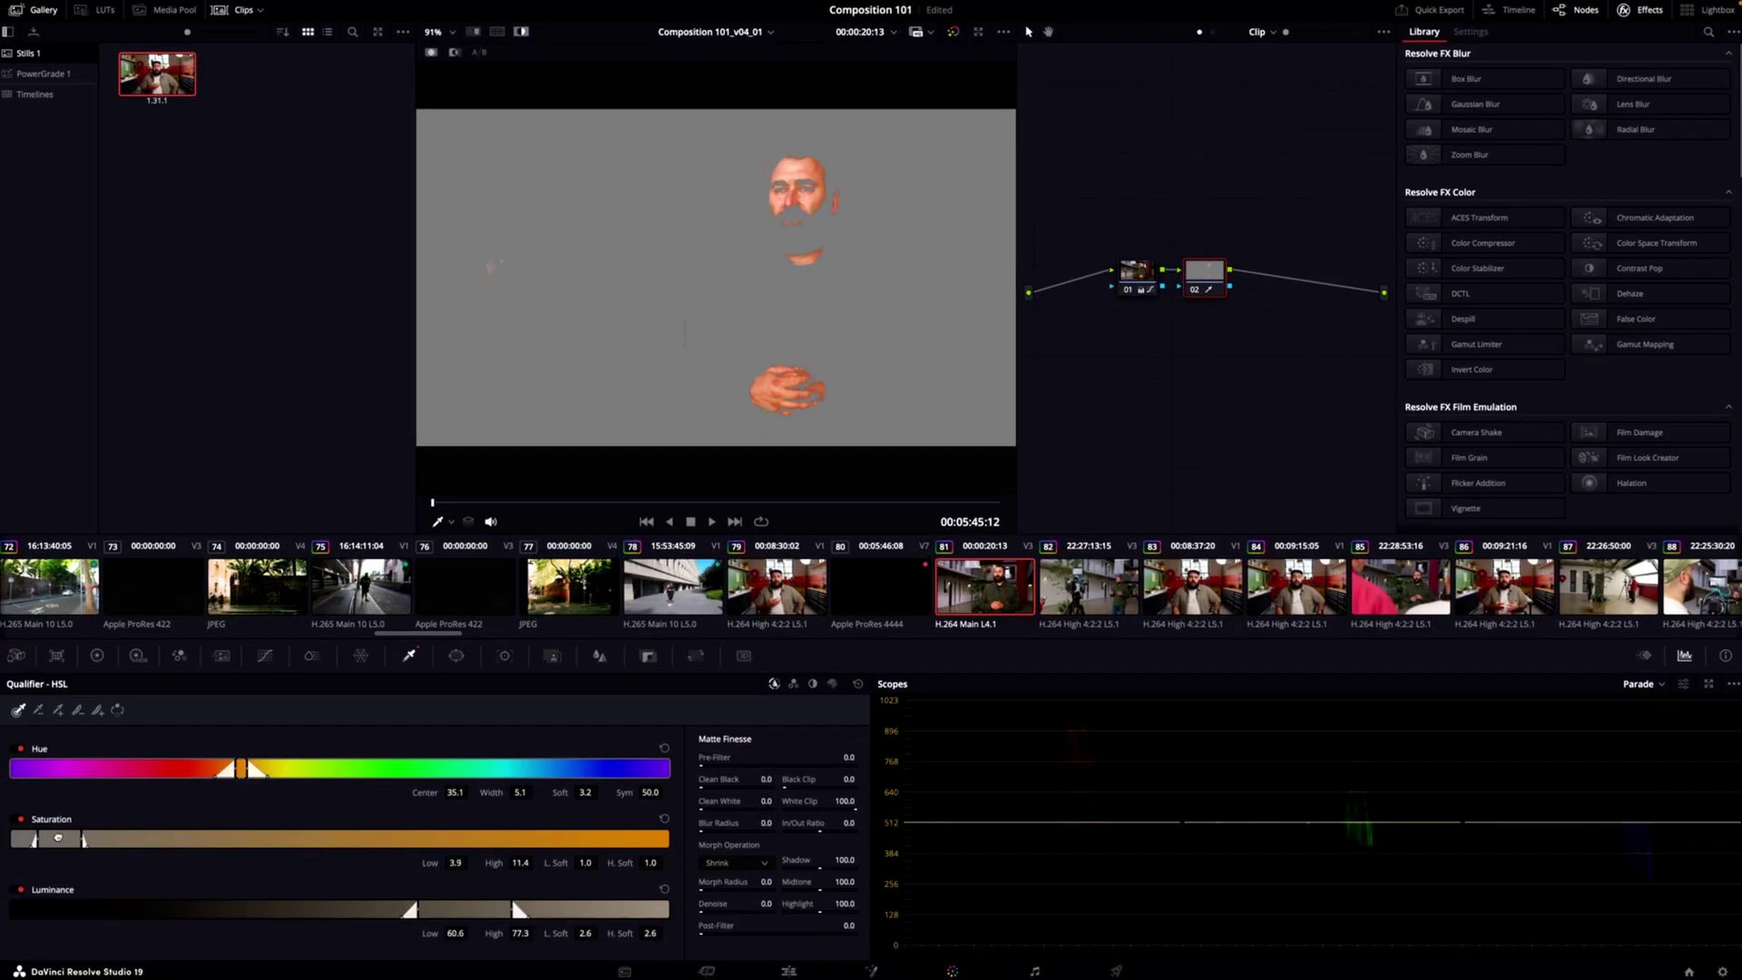
pyautogui.moveTo(58, 837); pyautogui.dragTo(56, 836)
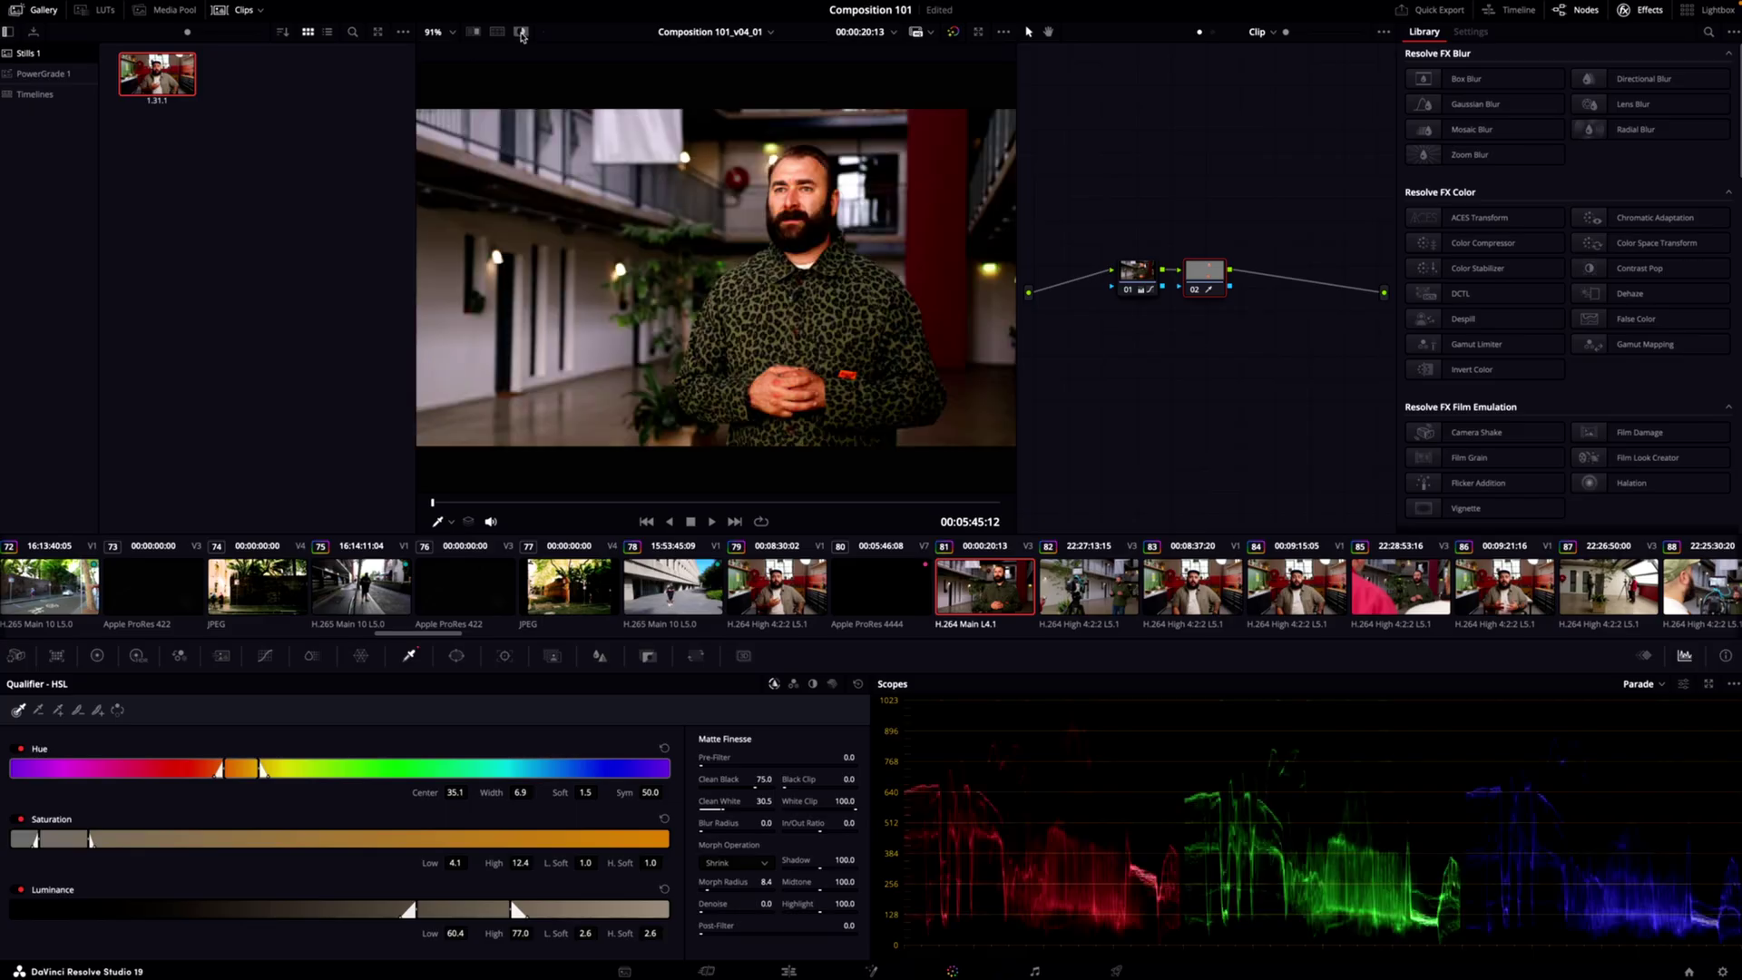
# Switch skin node 02 to Linear gamma and bring up the primary Color Wheels
pyautogui.rightClick(1209, 269)
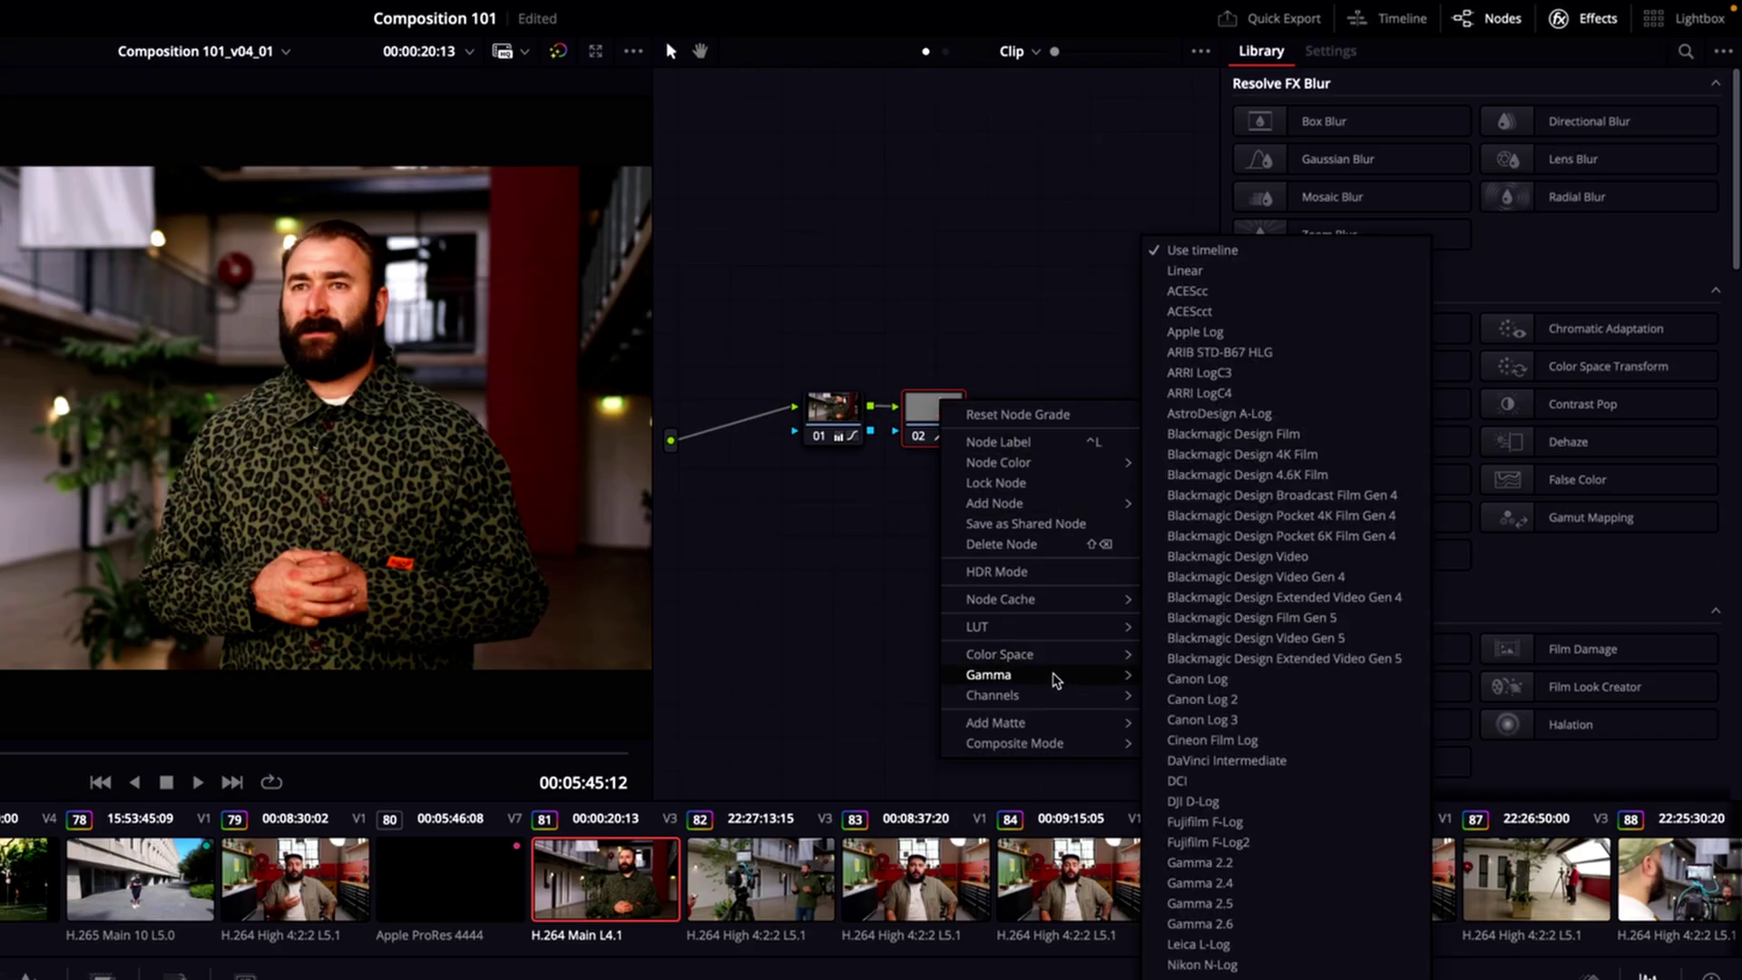
pyautogui.moveTo(989, 677)
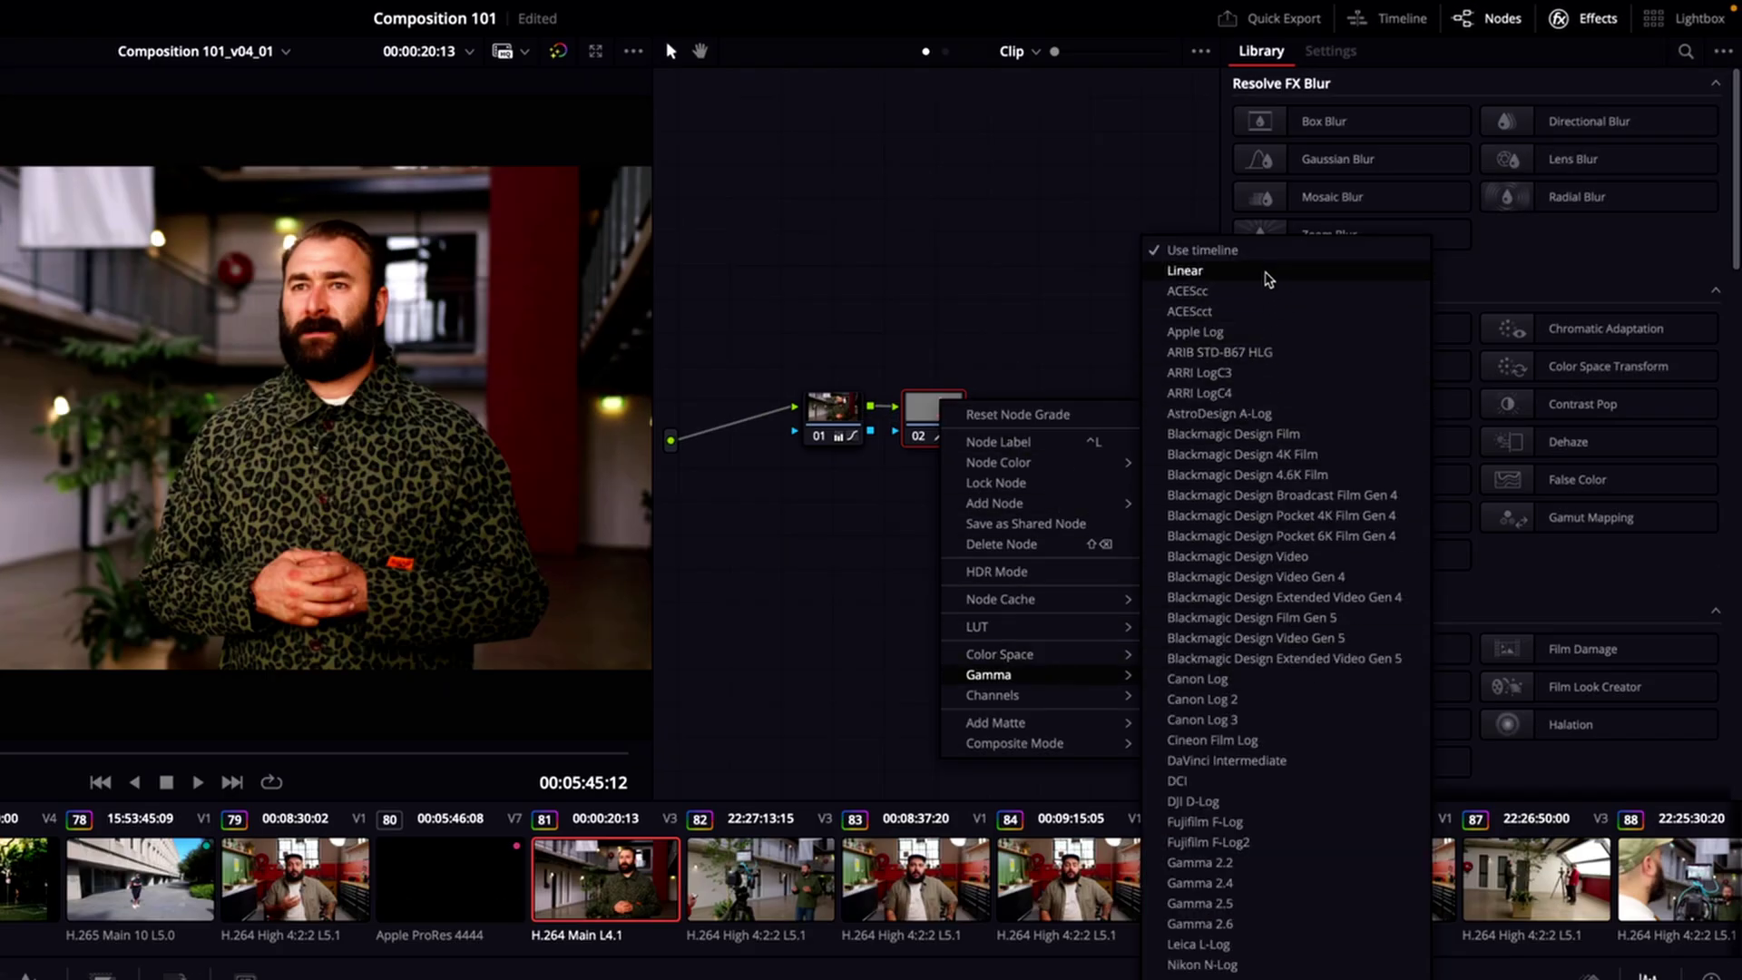
pyautogui.click(1267, 279)
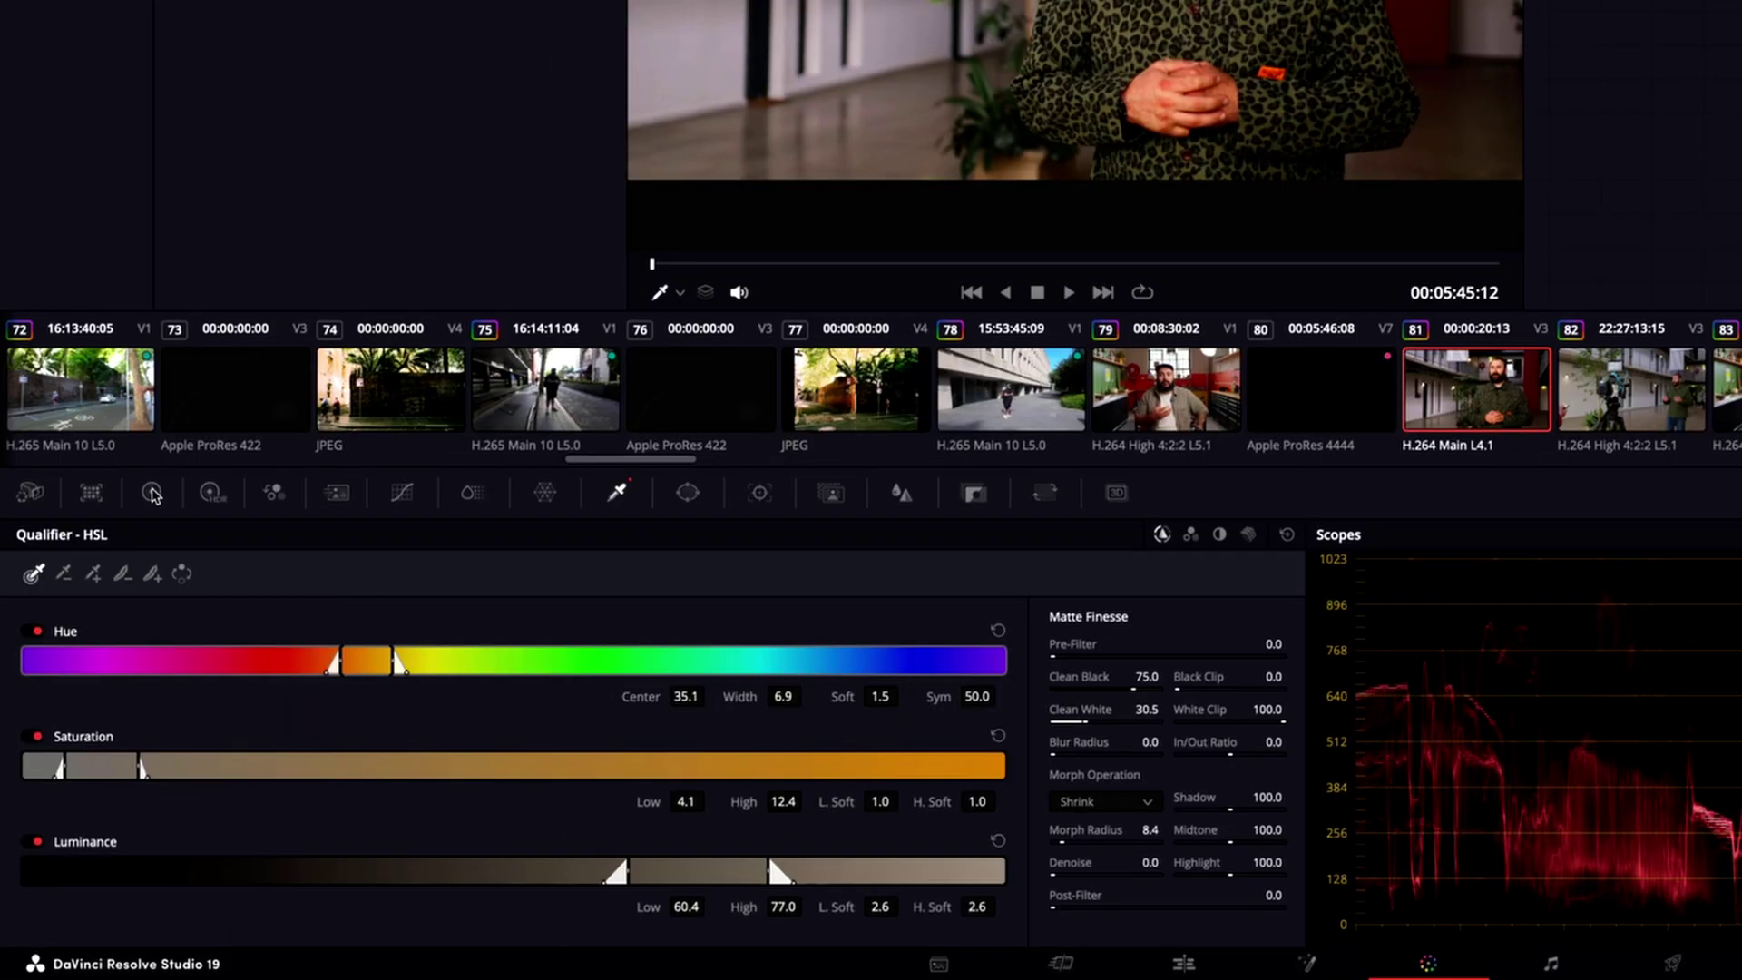
pyautogui.click(153, 493)
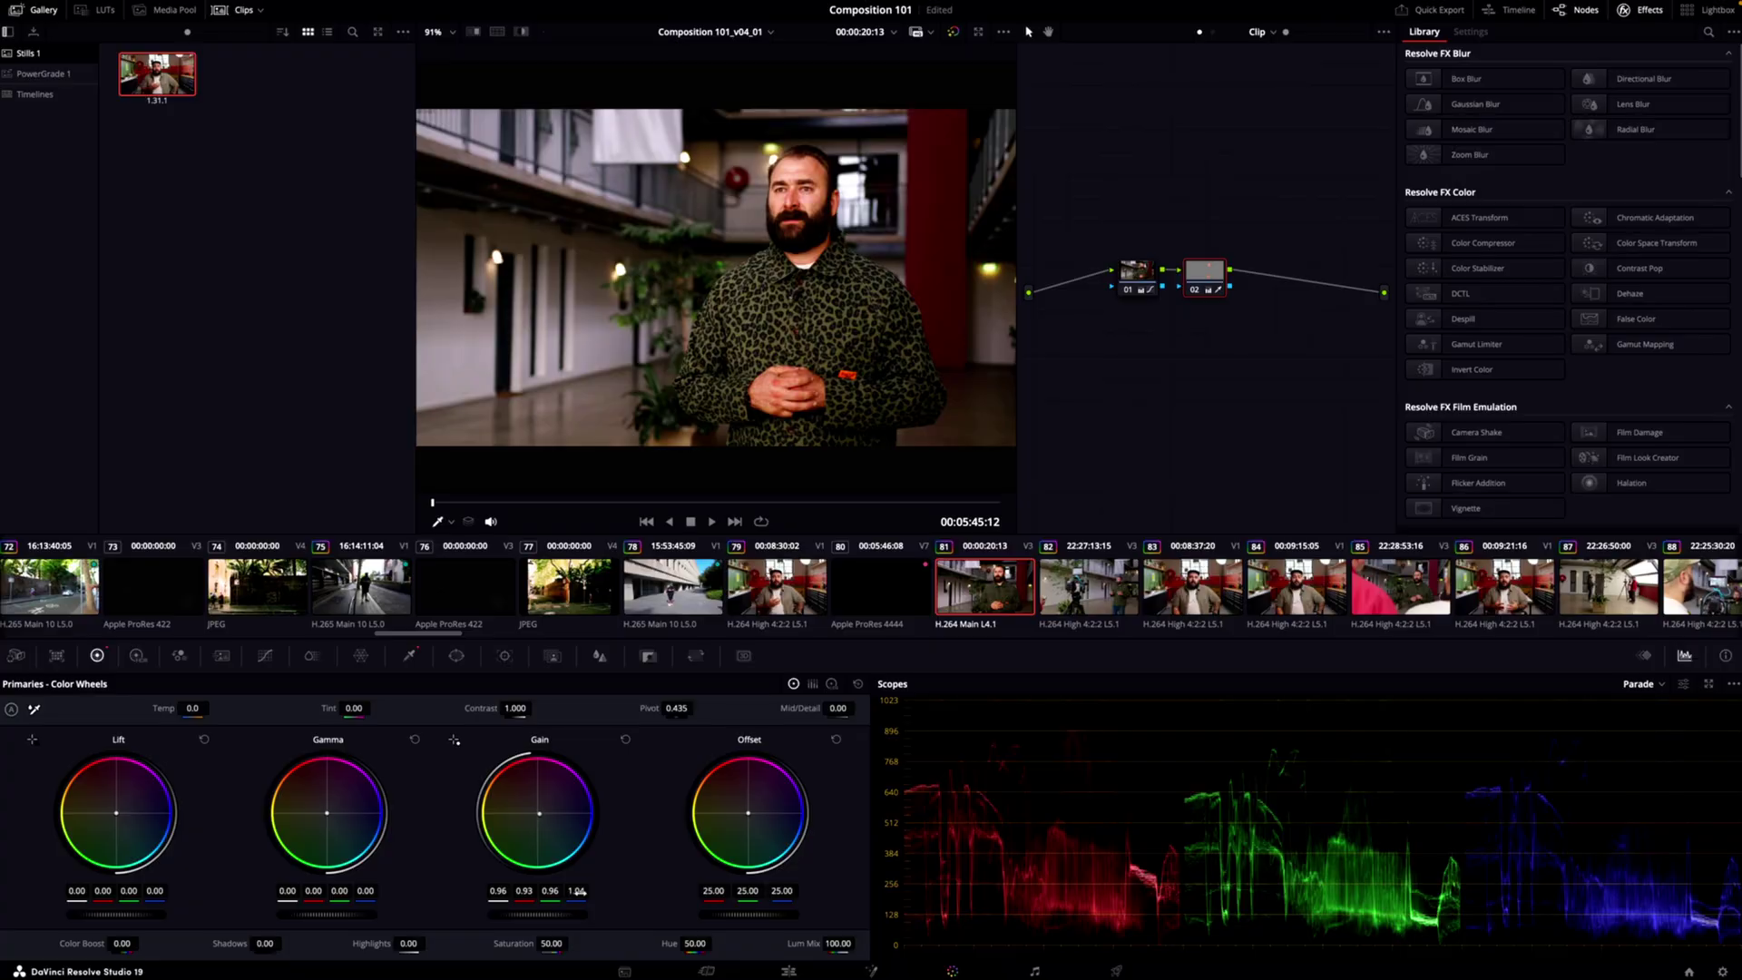
# Change the scope display from the parade to the Vectorscope
pyautogui.click(1660, 683)
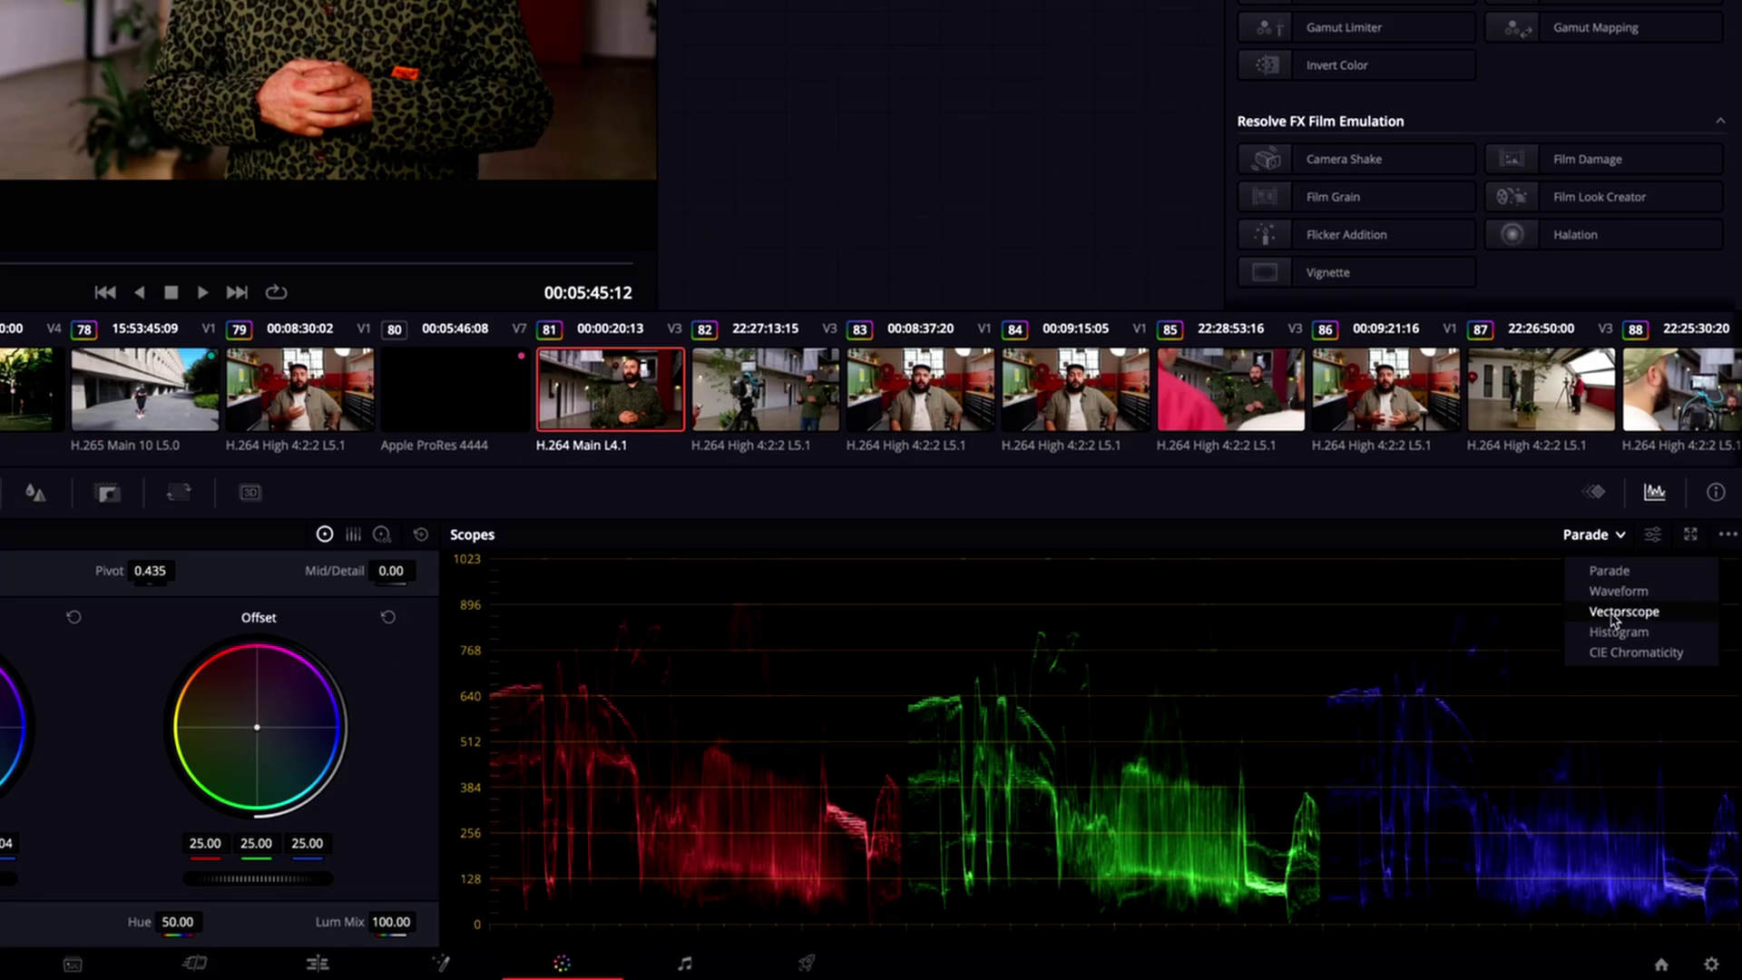
pyautogui.click(1633, 736)
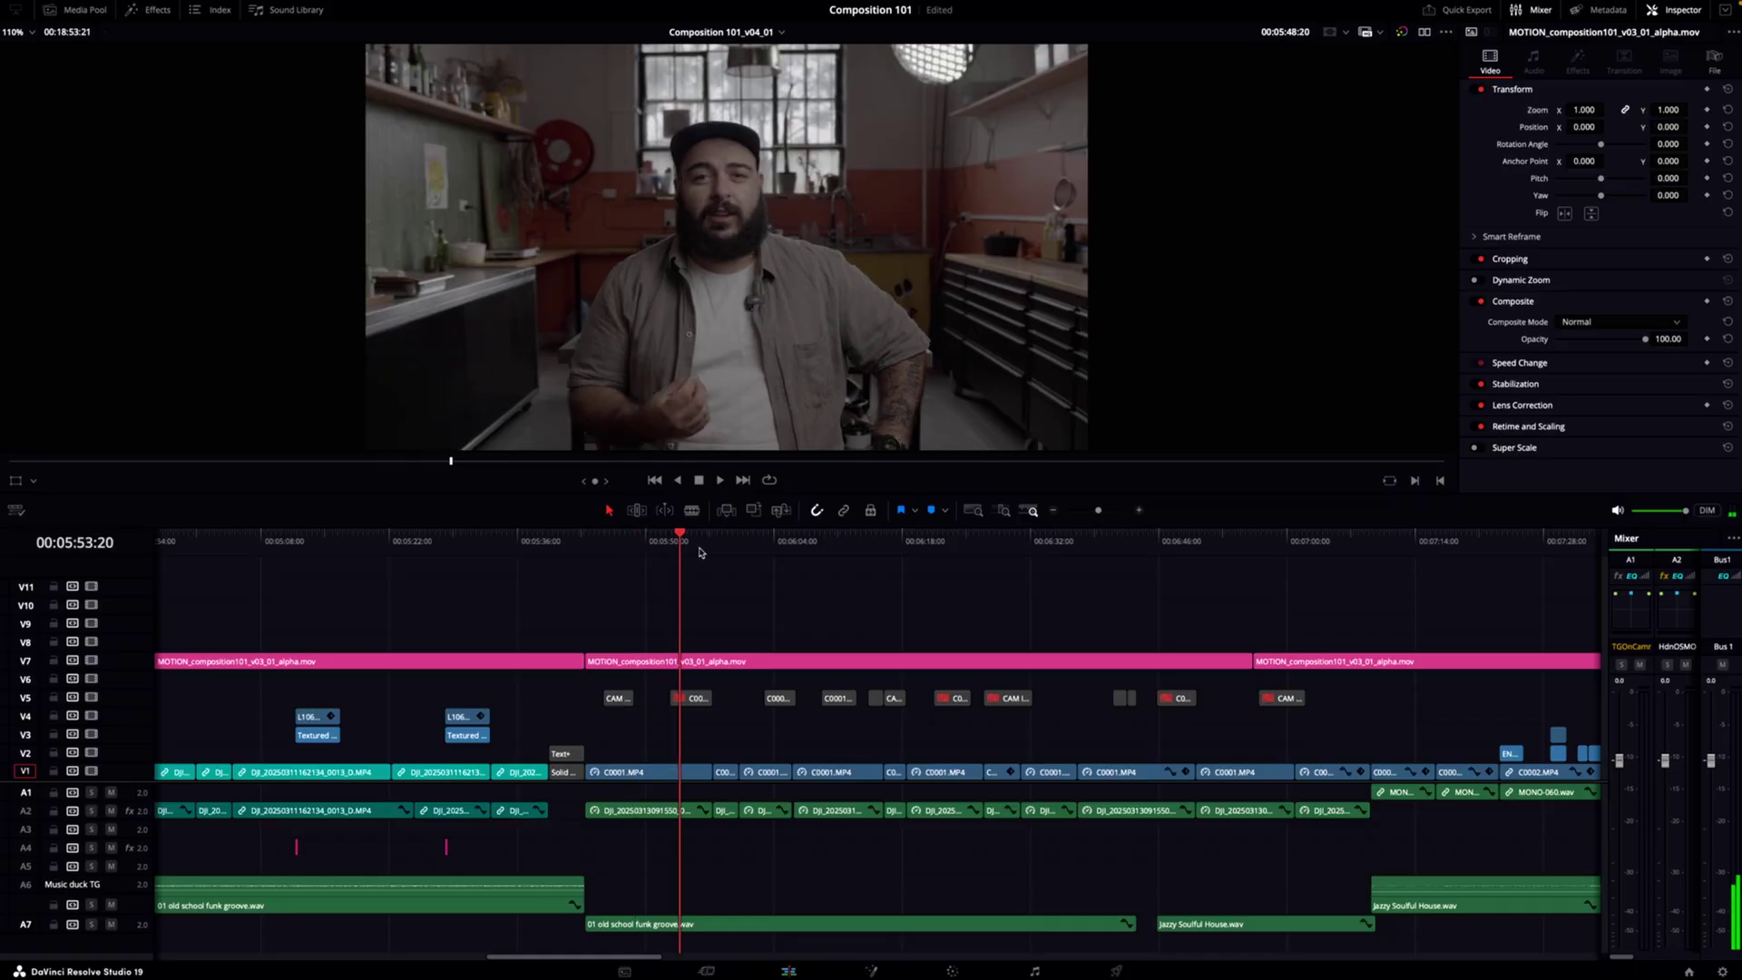
# Apply the gallery still's grade to the interview clips and stretch an adjustment clip over them on V2
pyautogui.moveTo(701, 550); pyautogui.dragTo(717, 586)
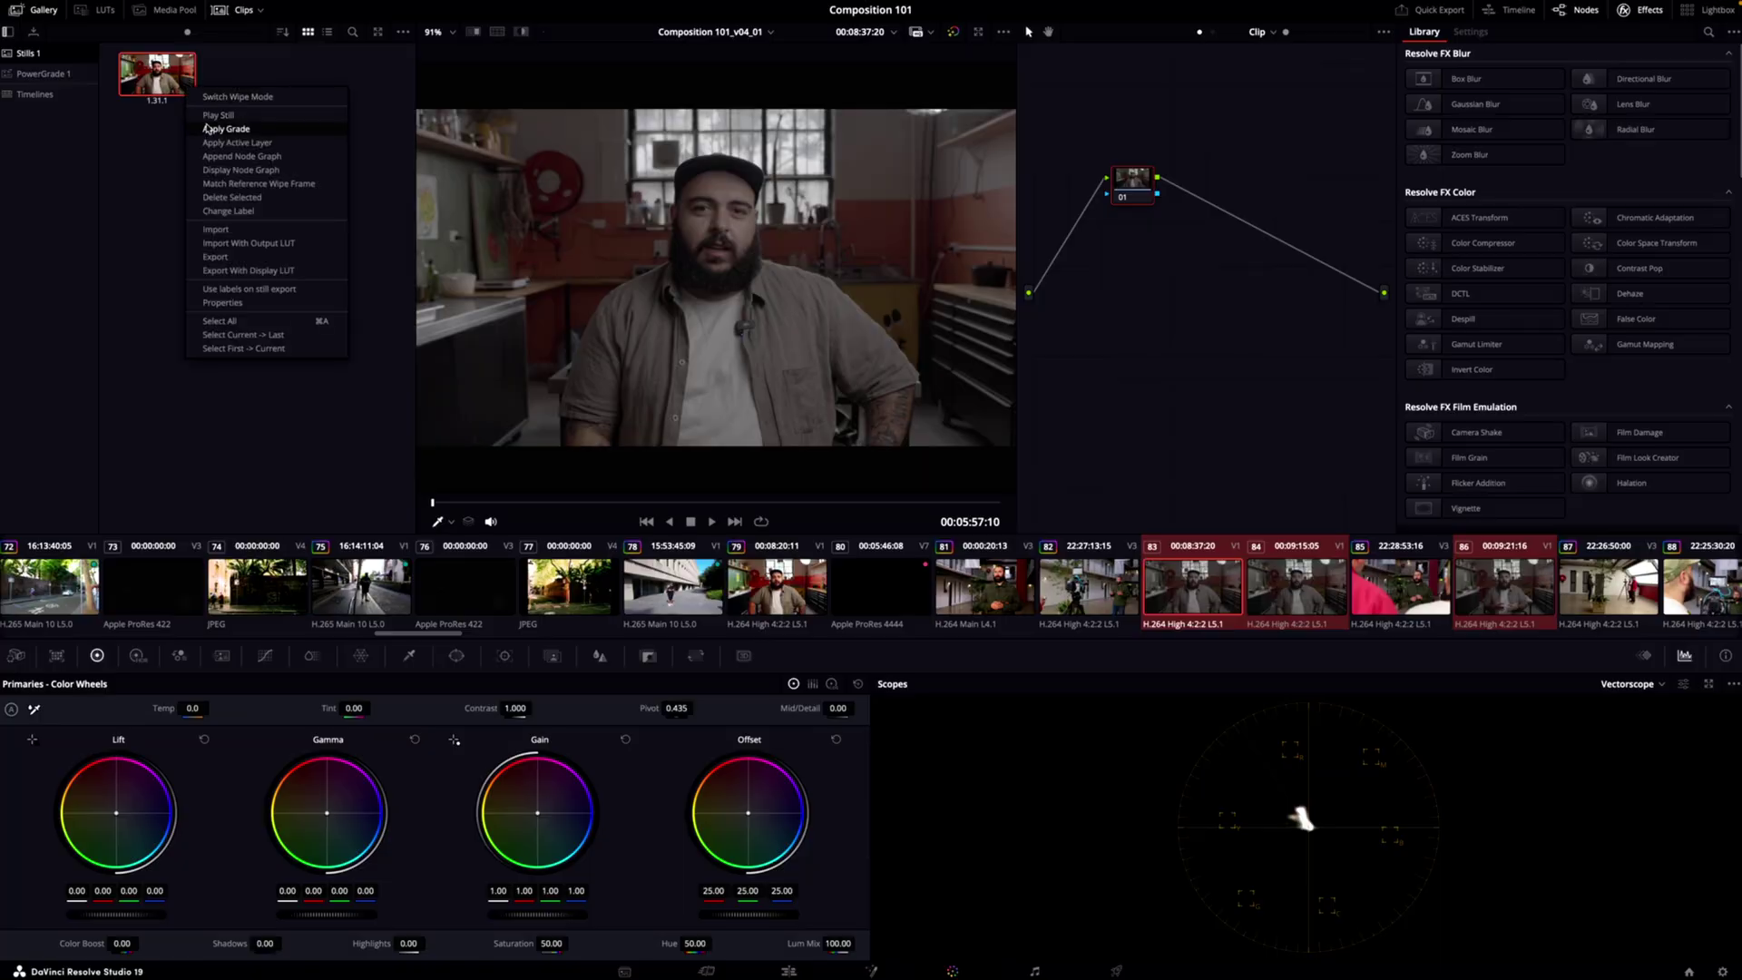
pyautogui.click(227, 128)
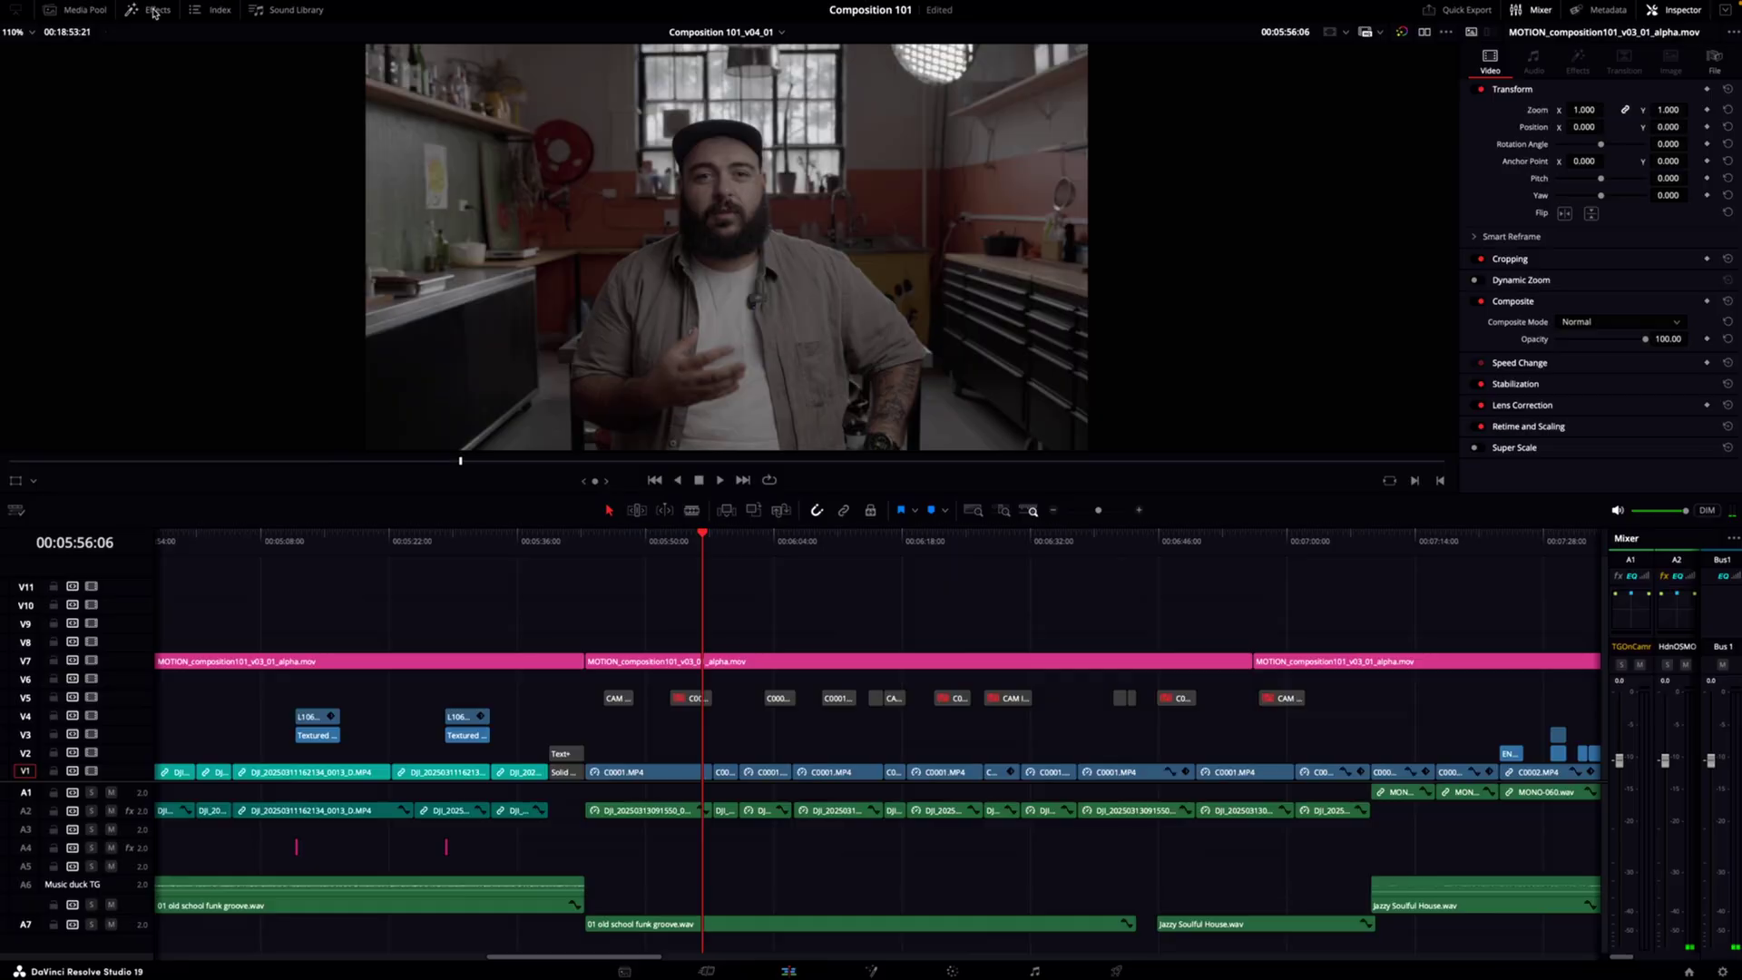
pyautogui.click(154, 12)
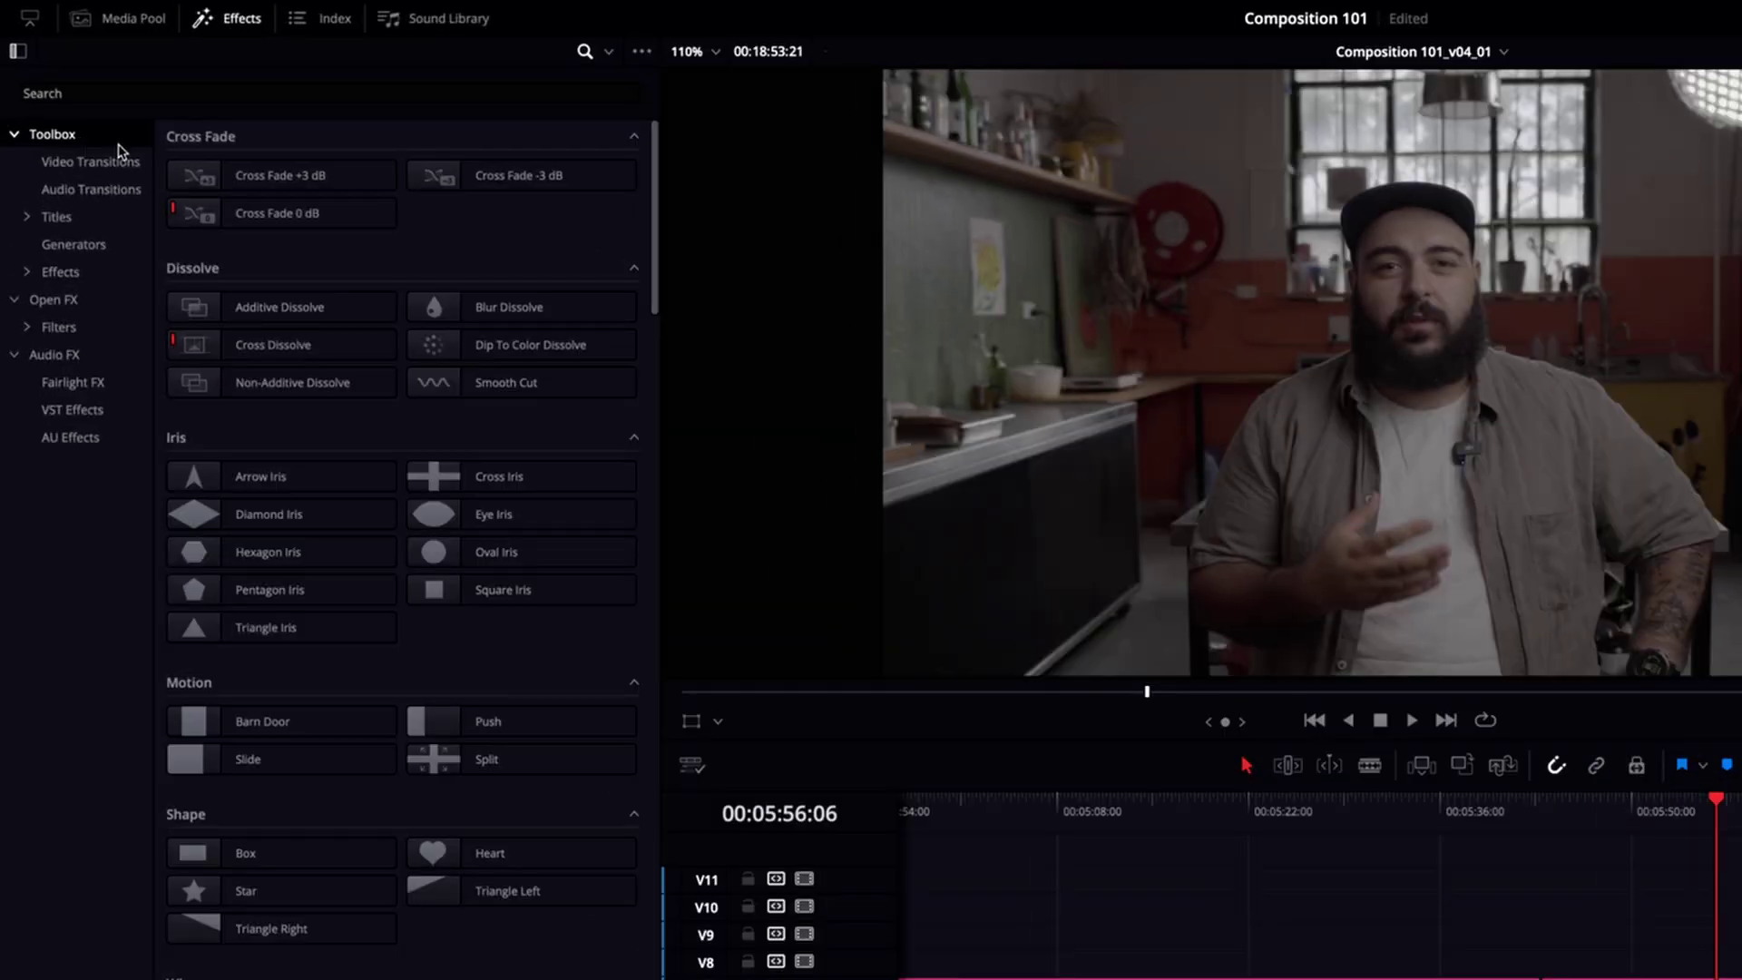
pyautogui.click(117, 64)
pyautogui.write('adj')
pyautogui.moveTo(228, 160); pyautogui.dragTo(967, 624)
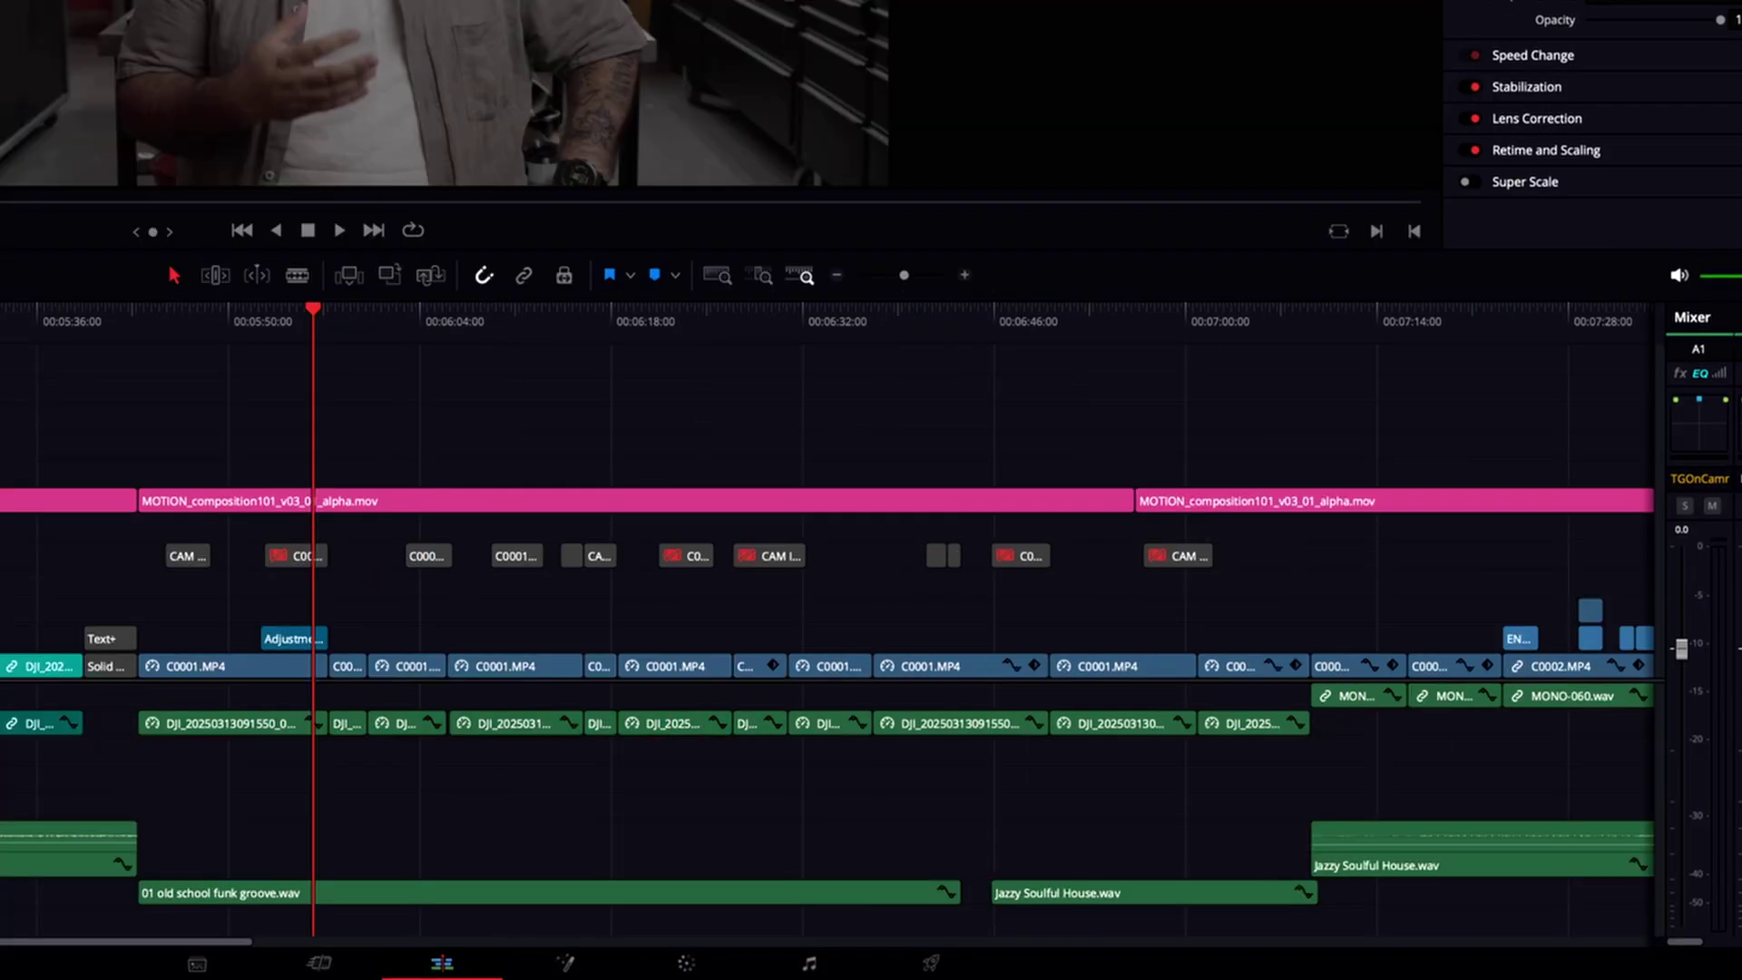
pyautogui.moveTo(332, 635); pyautogui.dragTo(1315, 635)
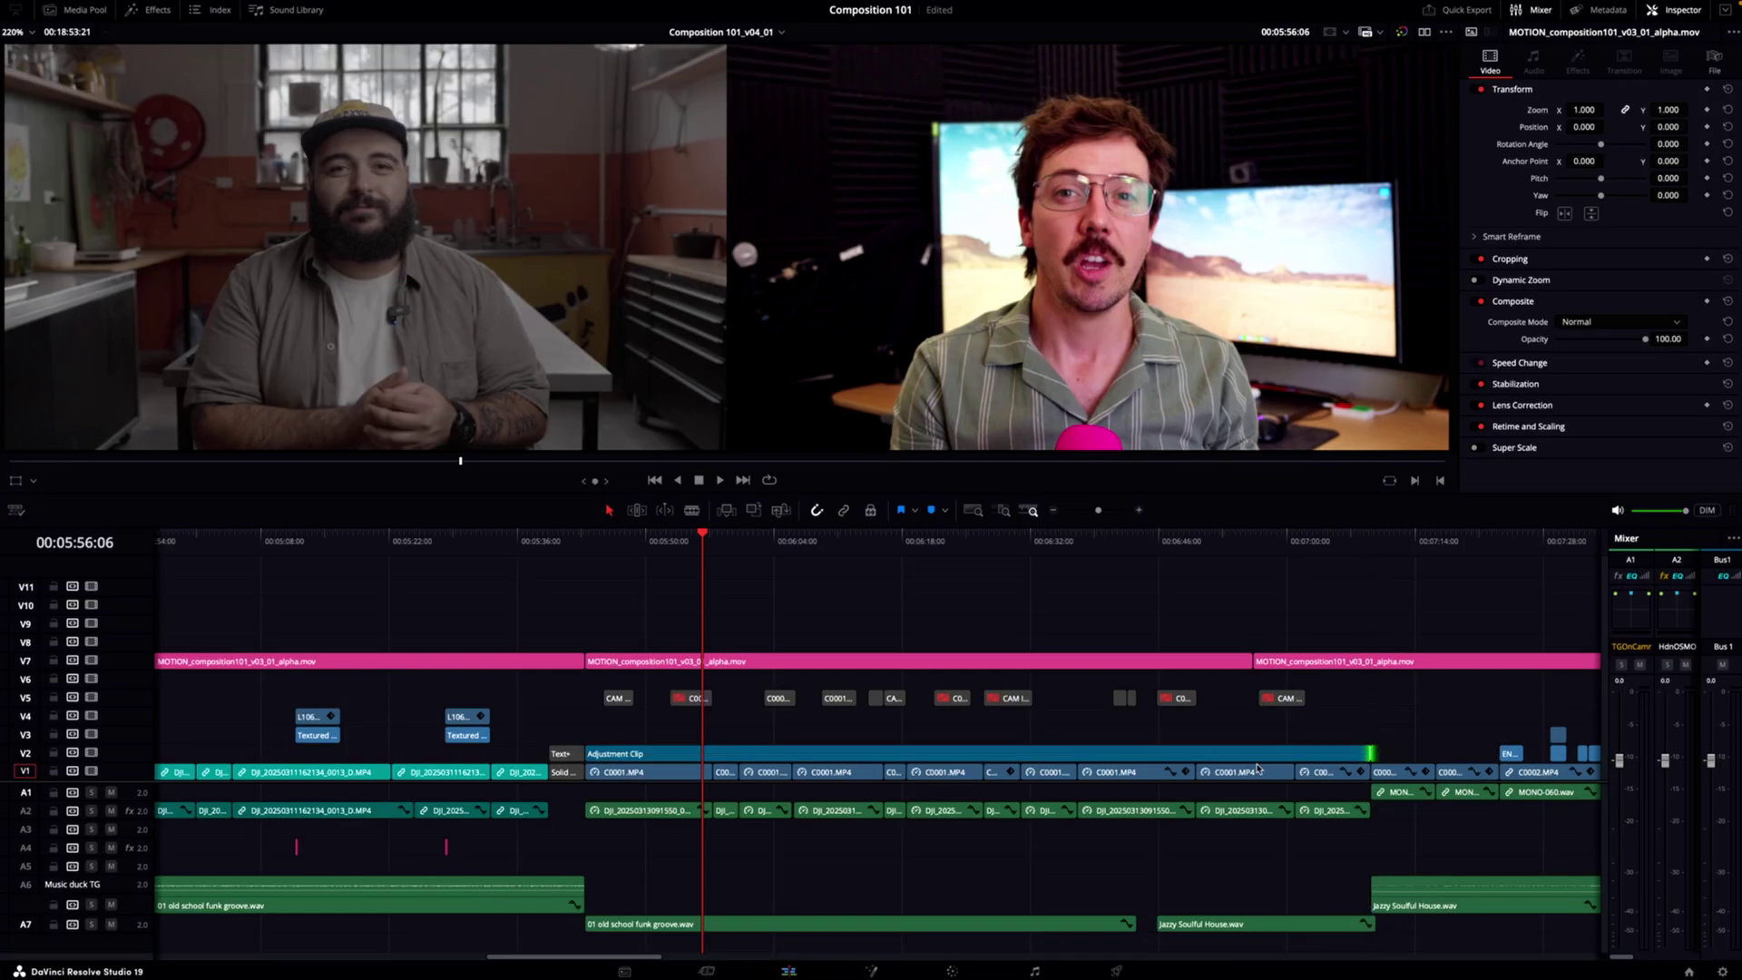
pyautogui.click(952, 970)
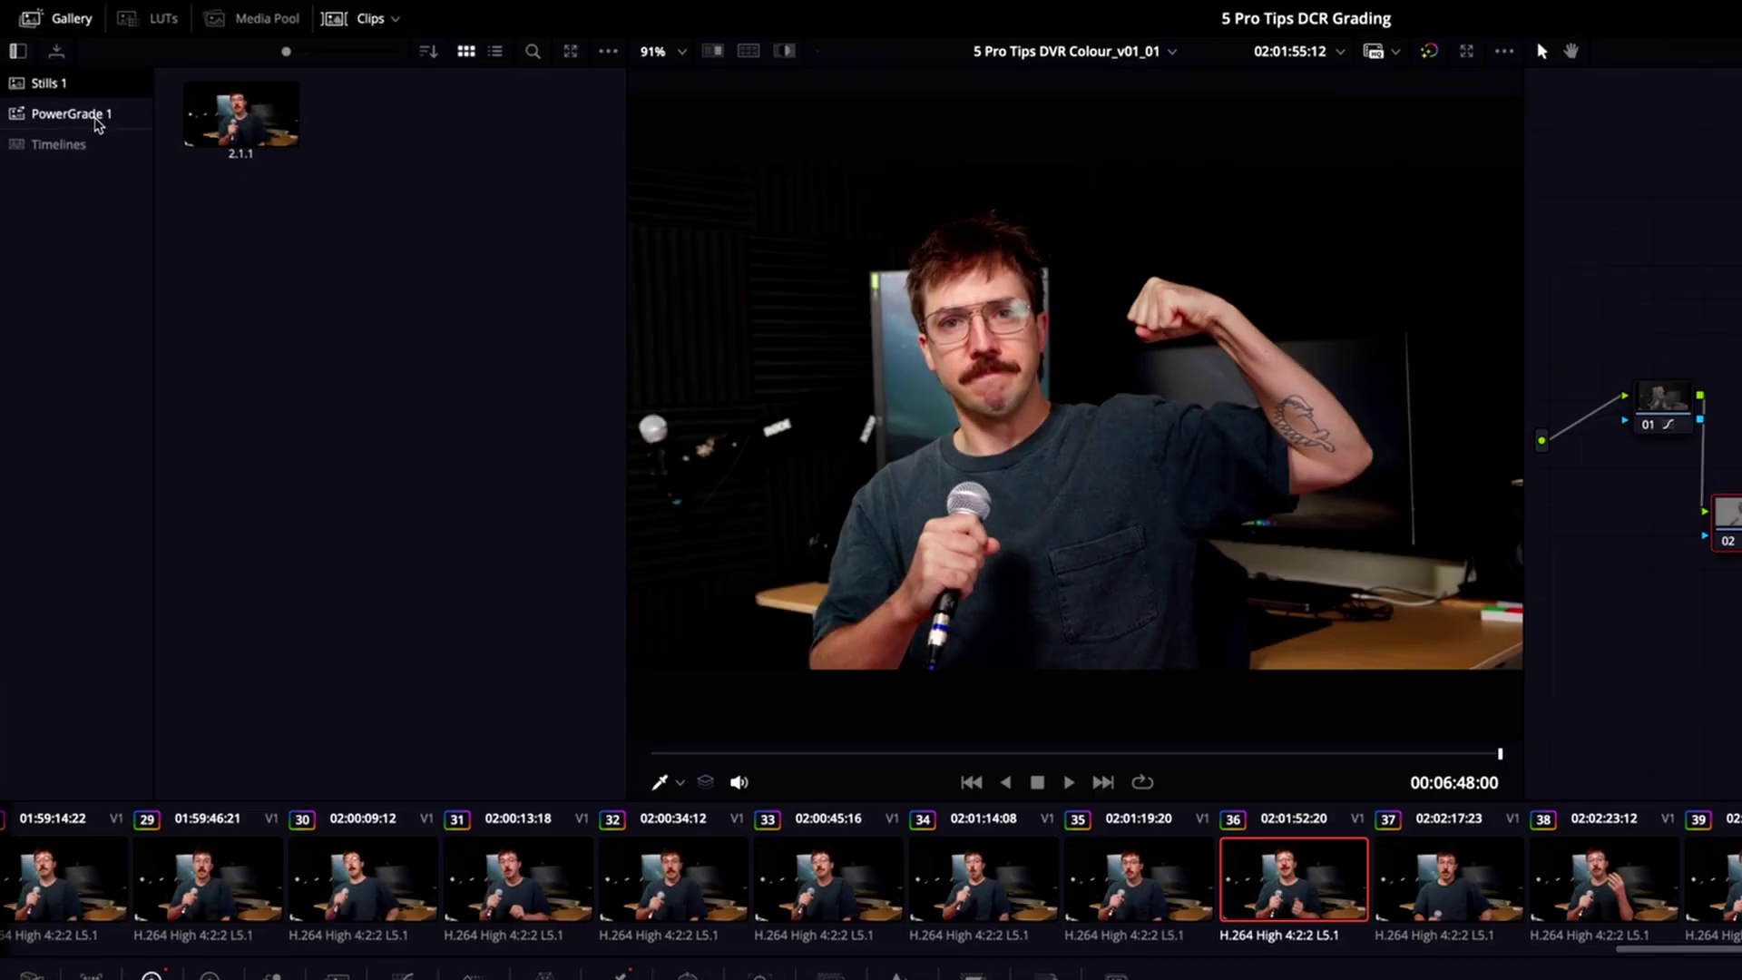
# Grab a still into PowerGrade 1 and apply that PowerGrade to the pink-microphone clip
pyautogui.click(71, 116)
pyautogui.rightClick(954, 232)
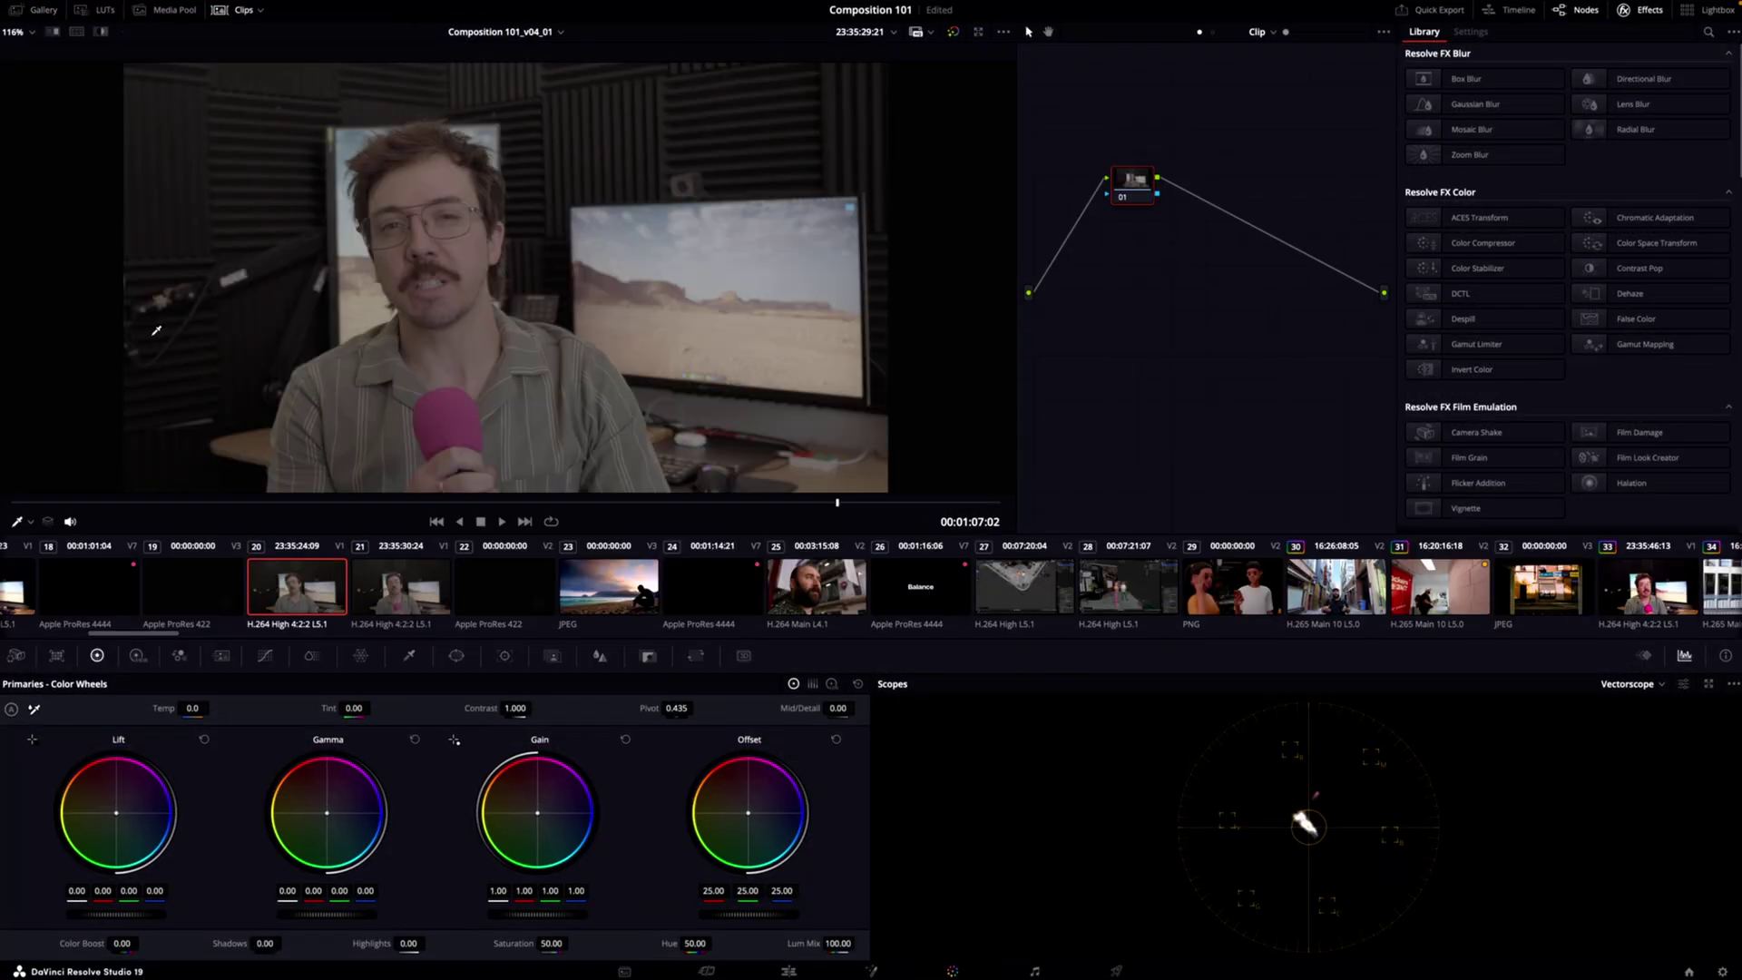
pyautogui.click(46, 11)
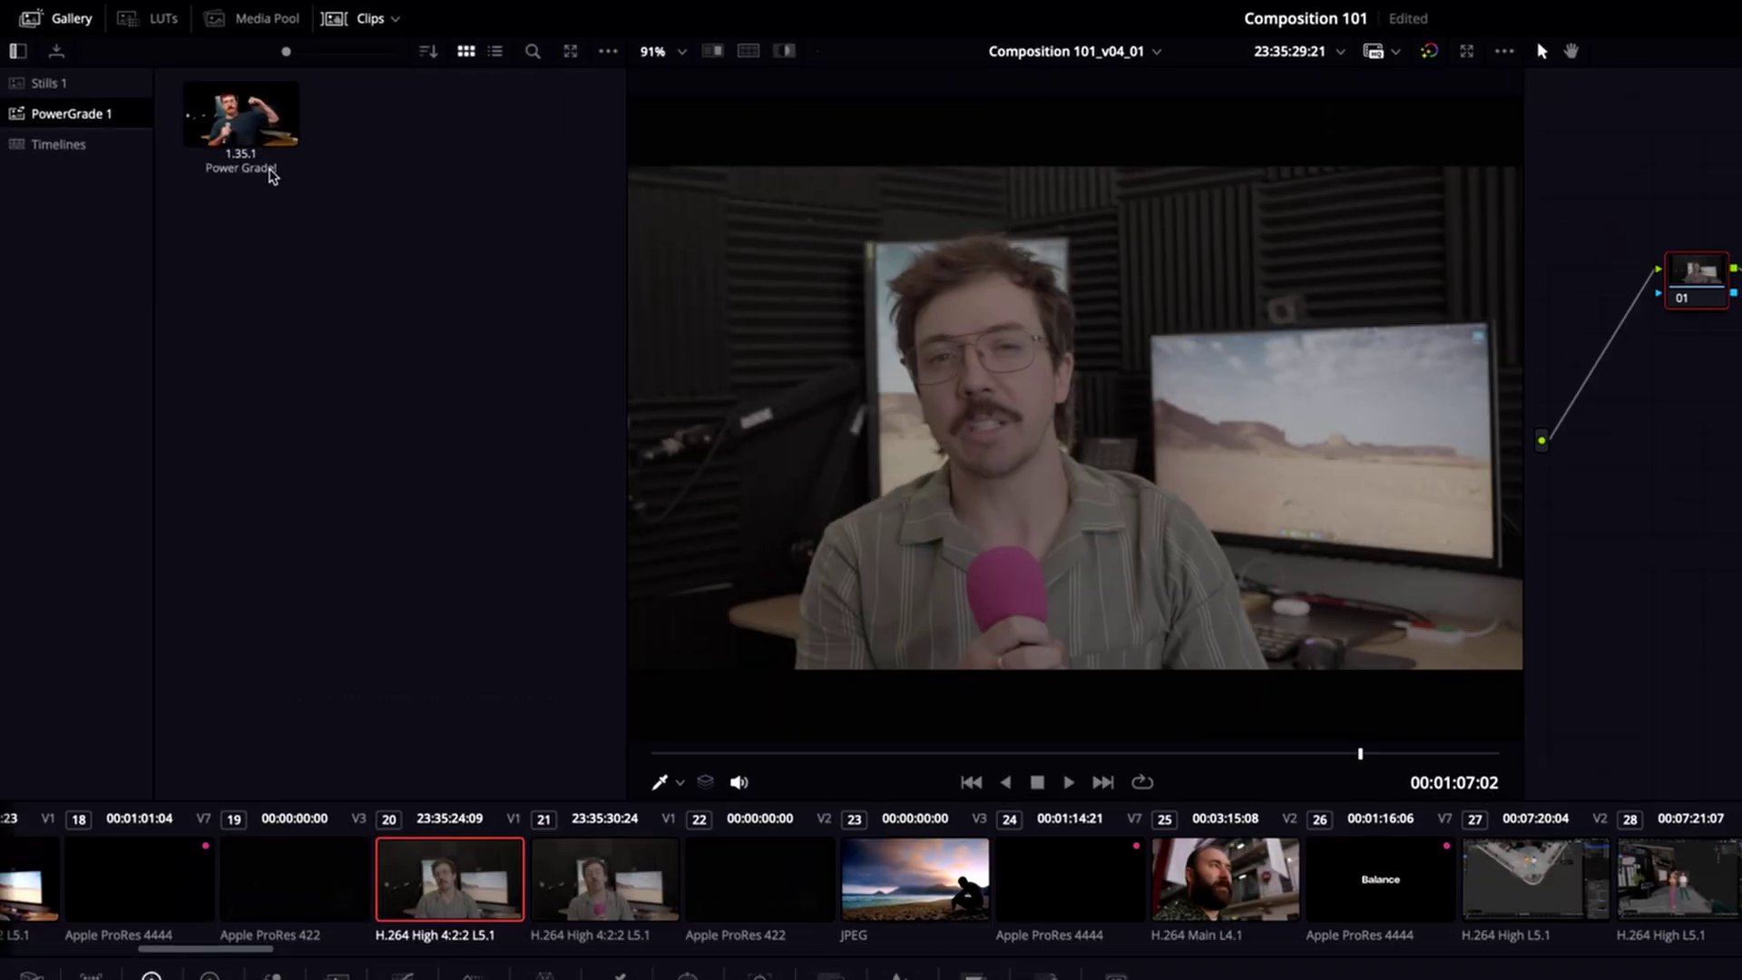
pyautogui.rightClick(243, 115)
pyautogui.click(351, 171)
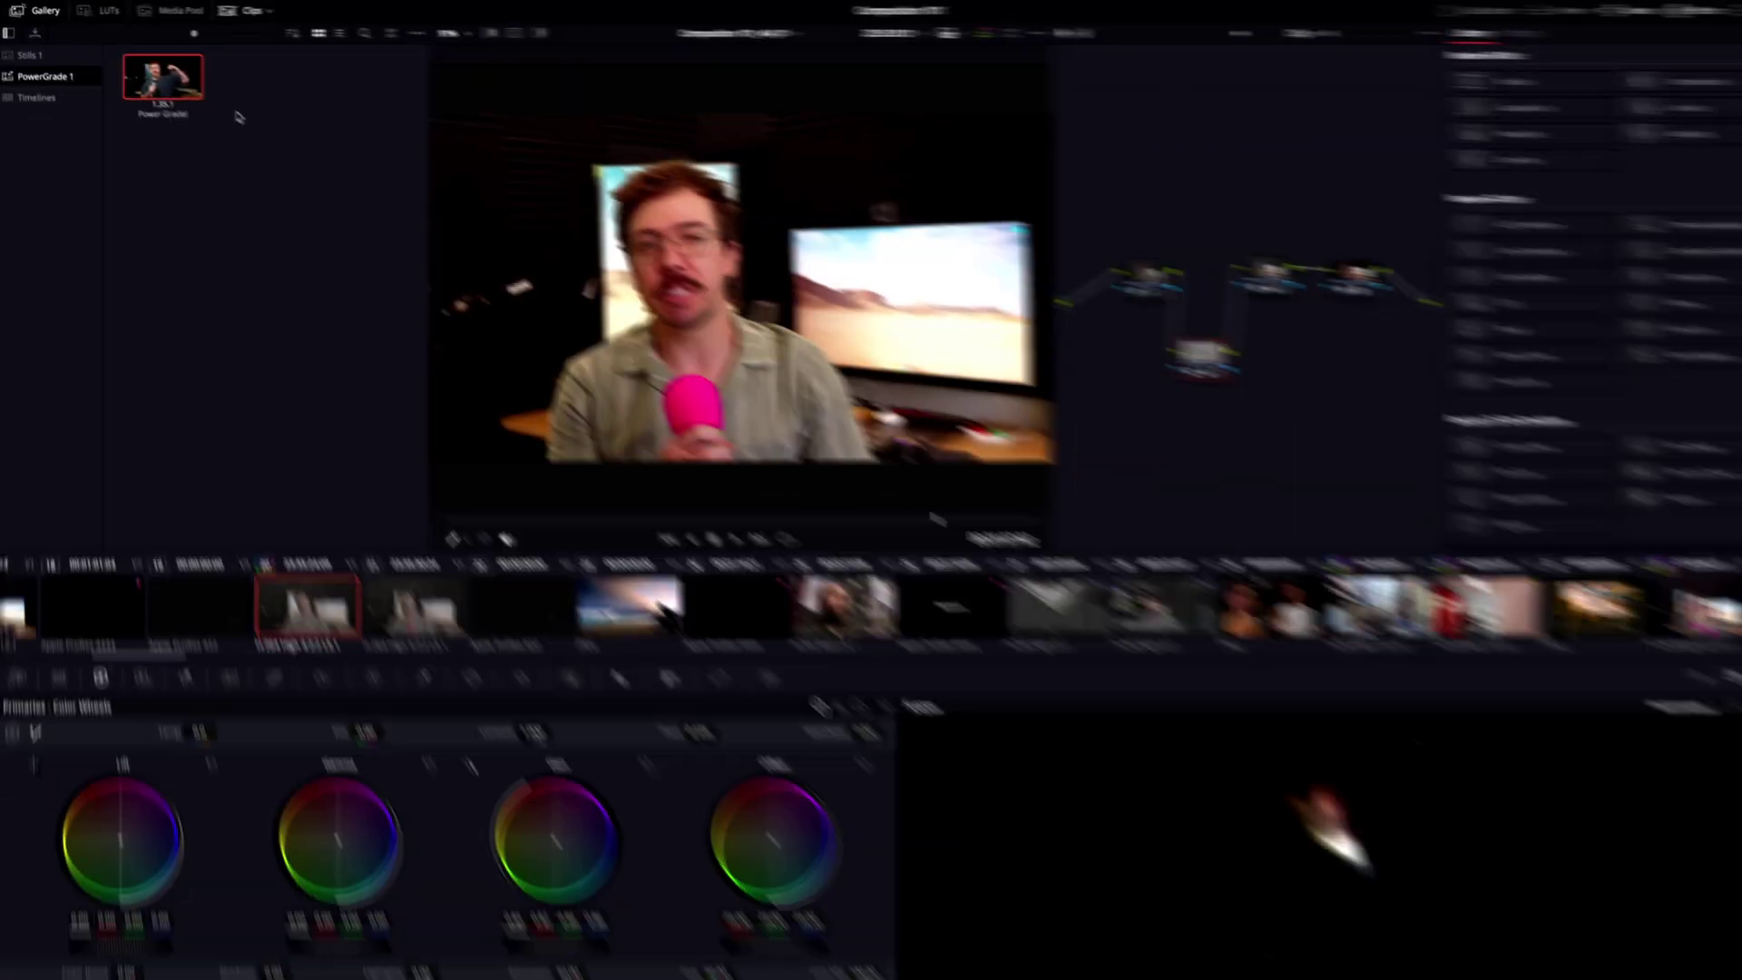